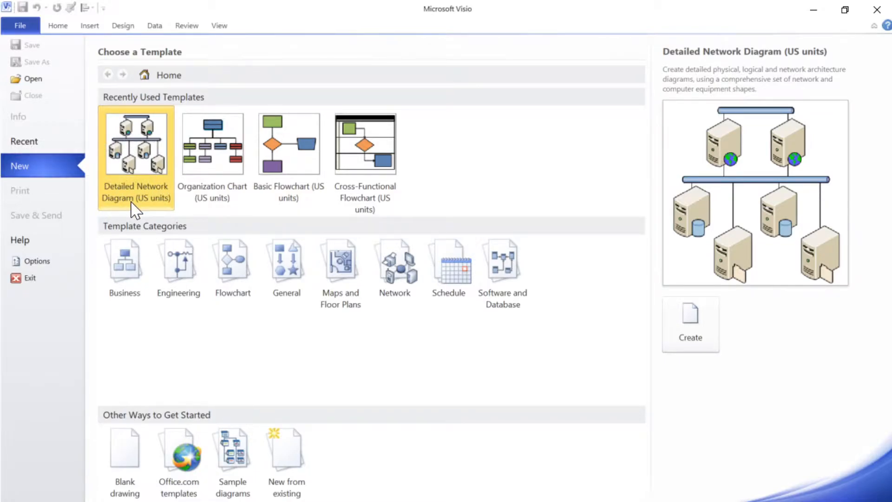
Create a new drawing from the Detailed Network Diagram (US units) template.
{"action": "double_click", "coordinate": [130, 165]}
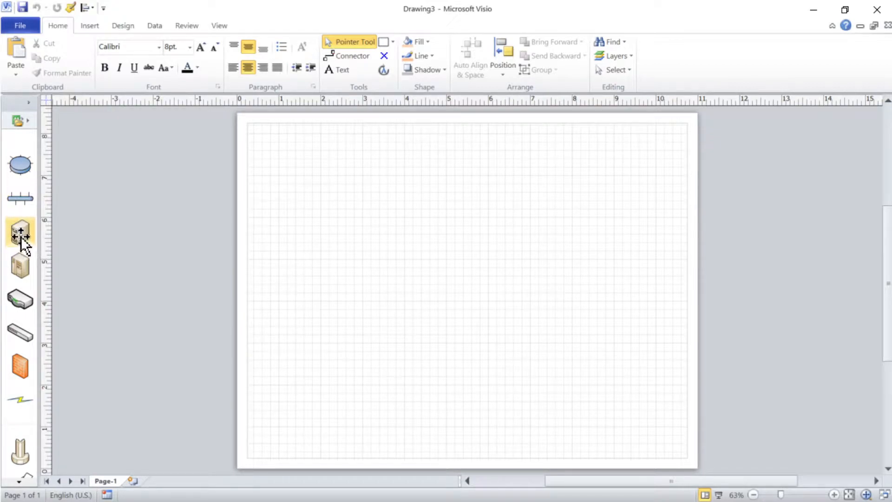
Place a server shape on the page and enlarge it to about 3.2 by 4.57 in.
{"action": "left_click_drag", "start_coordinate": [18, 233], "coordinate": [425, 287]}
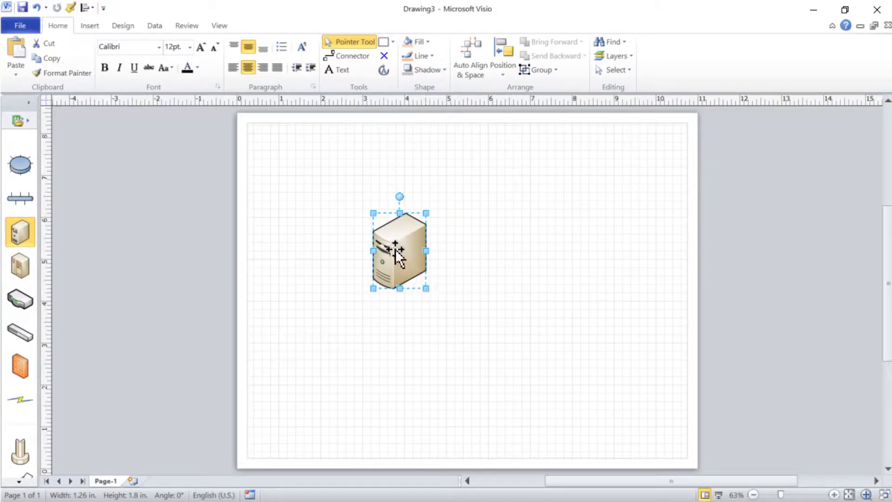
{"action": "left_click_drag", "start_coordinate": [374, 213], "coordinate": [335, 162]}
{"action": "left_click_drag", "start_coordinate": [426, 161], "coordinate": [362, 203]}
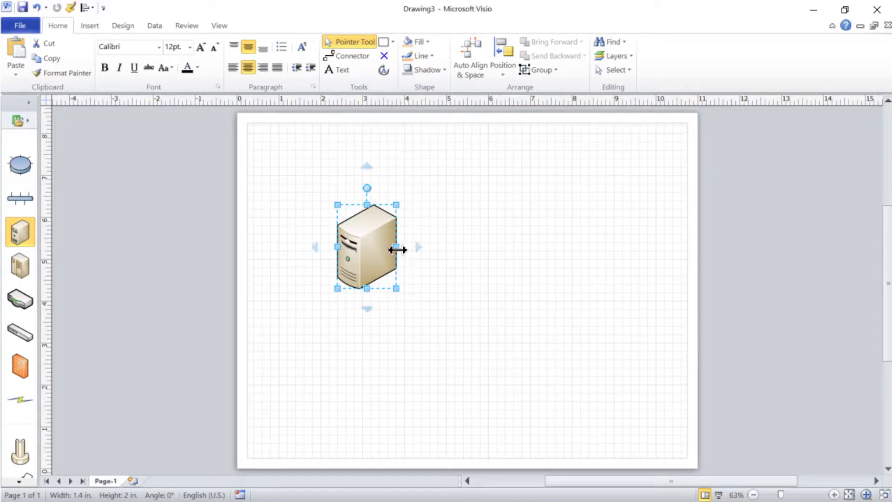
{"action": "left_click_drag", "start_coordinate": [397, 247], "coordinate": [416, 245]}
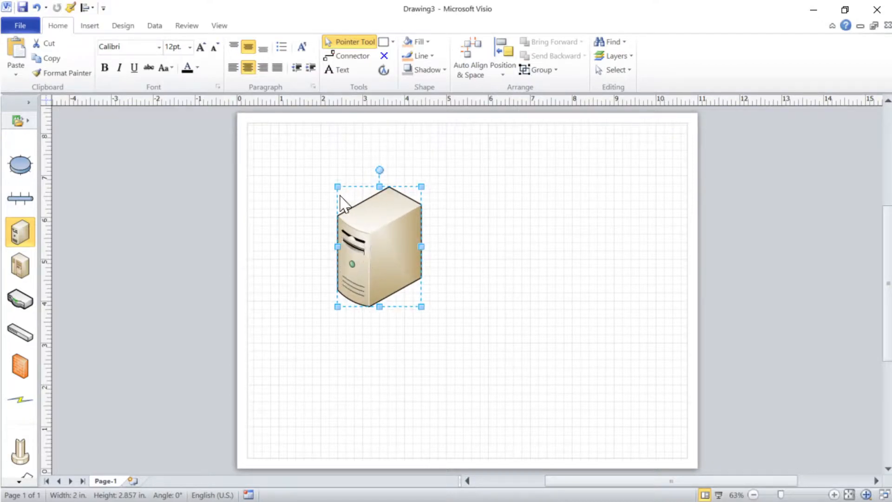
{"action": "left_click_drag", "start_coordinate": [336, 246], "coordinate": [310, 246]}
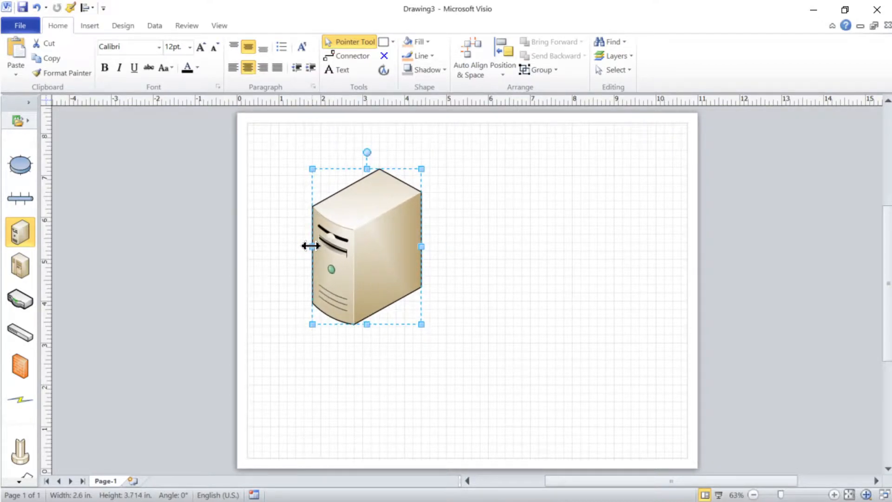
{"action": "left_click_drag", "start_coordinate": [310, 326], "coordinate": [286, 359]}
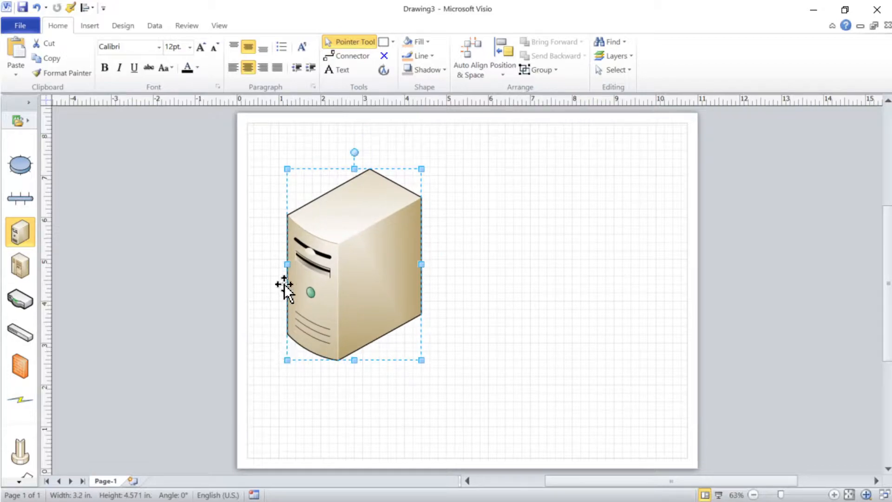
Shrink the server shape to about 2.23 by 3.19 in and delete it from the page.
{"action": "left_click_drag", "start_coordinate": [284, 262], "coordinate": [313, 262]}
{"action": "left_click_drag", "start_coordinate": [370, 189], "coordinate": [365, 234]}
{"action": "left_click_drag", "start_coordinate": [332, 285], "coordinate": [313, 286]}
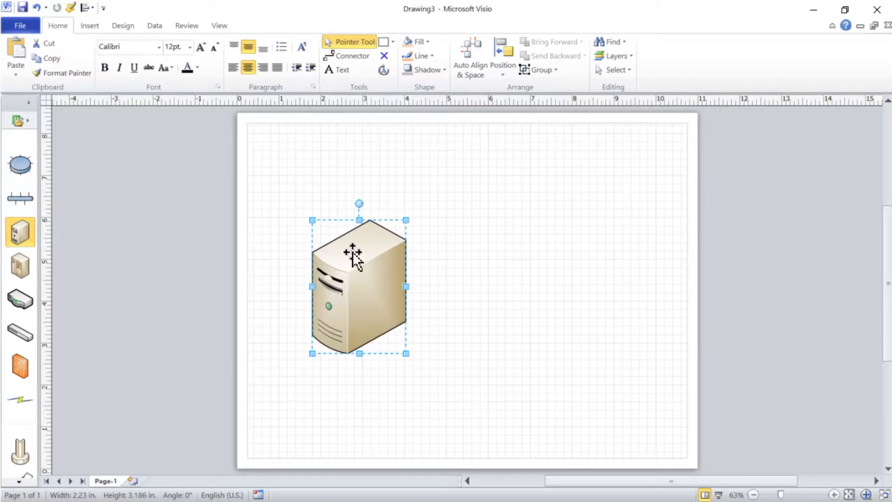
{"action": "mouse_move", "coordinate": [307, 220]}
{"action": "left_mouse_down"}
{"action": "mouse_move", "coordinate": [296, 213]}
{"action": "mouse_move", "coordinate": [311, 225]}
{"action": "left_mouse_up"}
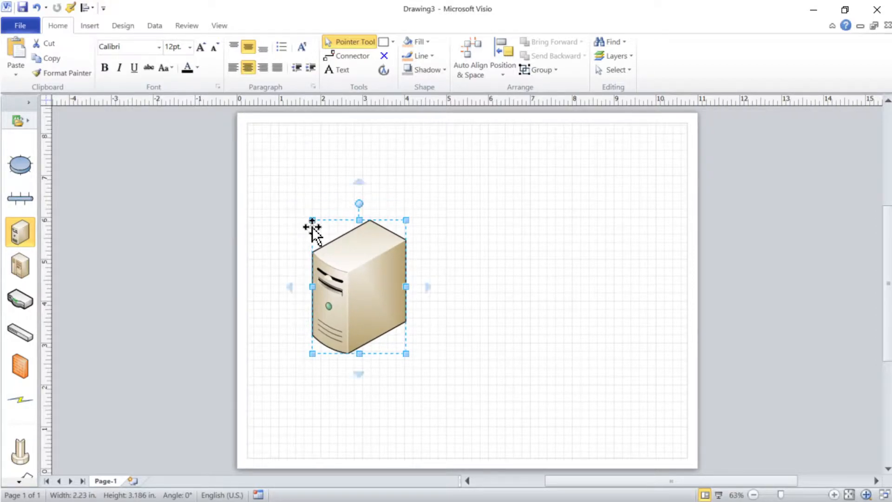
{"action": "key", "text": "Delete"}
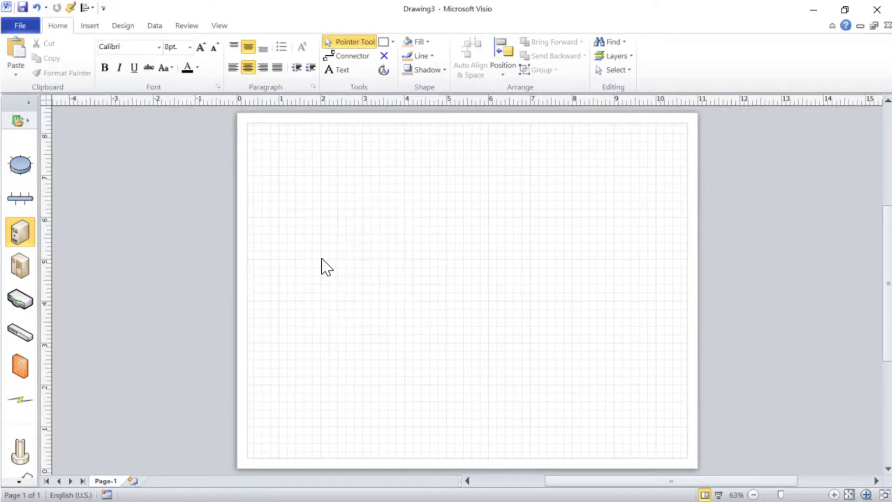
Draw a rectangle about 1.6 by 1.8 in, reshape it to about 2.9 by 0.875 in, and delete it.
{"action": "left_click", "coordinate": [384, 42]}
{"action": "left_click_drag", "start_coordinate": [283, 188], "coordinate": [350, 263]}
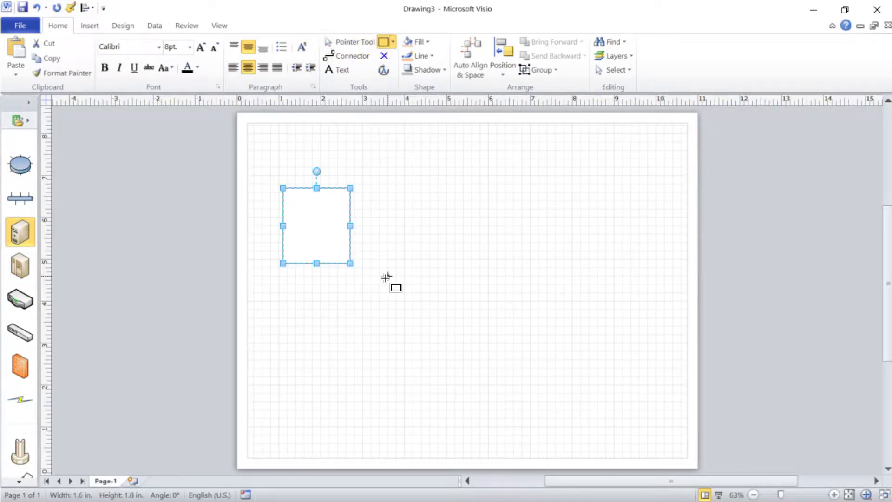
{"action": "left_click_drag", "start_coordinate": [350, 224], "coordinate": [505, 226]}
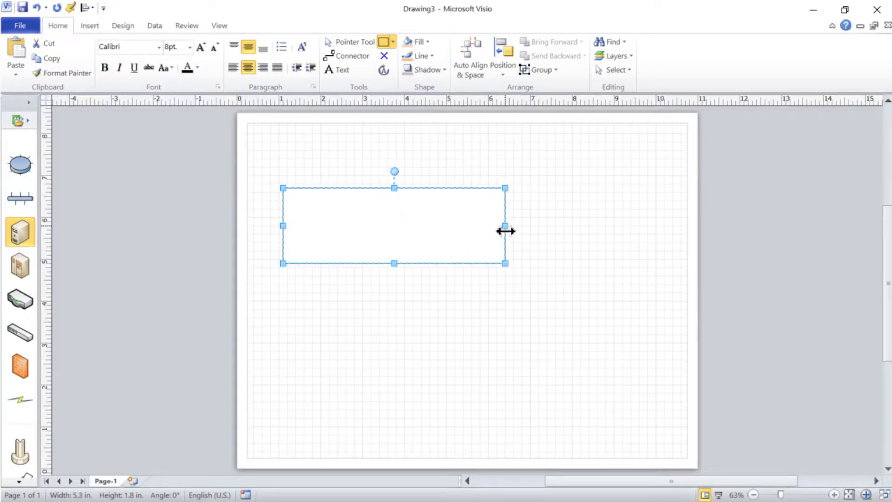
{"action": "left_click_drag", "start_coordinate": [394, 263], "coordinate": [394, 222]}
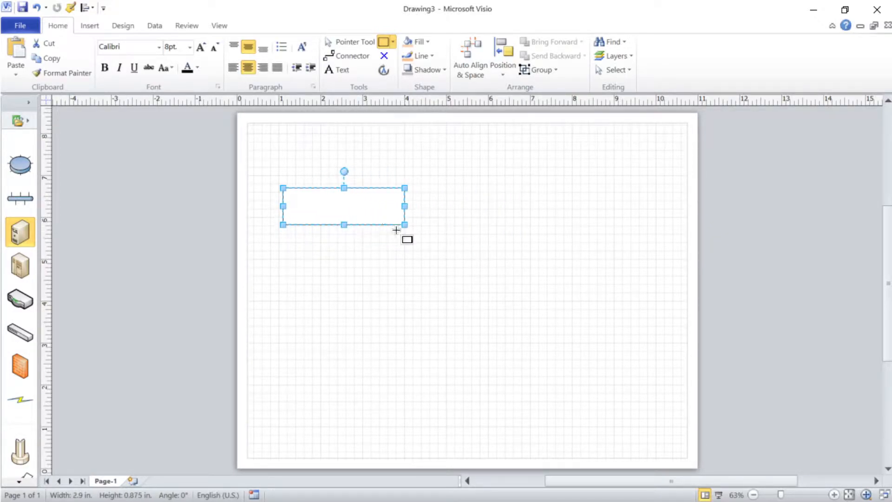
{"action": "key", "text": "Delete"}
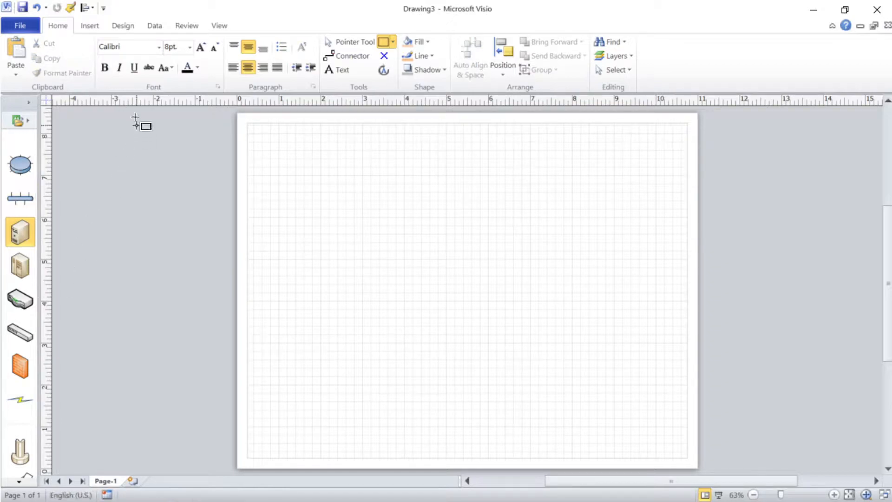
{"action": "left_click", "coordinate": [362, 44]}
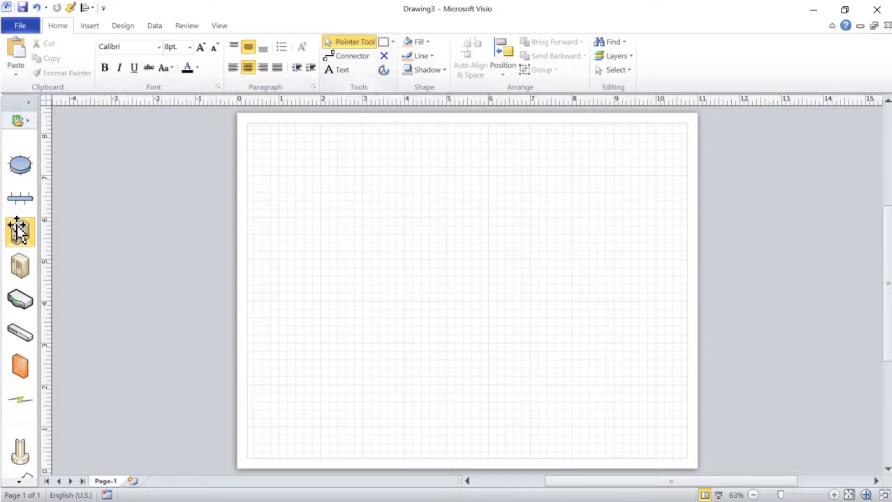
Place a server shape about 1.75 by 2.5 in on the page and move it to the page's upper-left corner.
{"action": "mouse_move", "coordinate": [21, 231]}
{"action": "left_mouse_down"}
{"action": "mouse_move", "coordinate": [369, 254]}
{"action": "mouse_move", "coordinate": [438, 338]}
{"action": "left_mouse_up"}
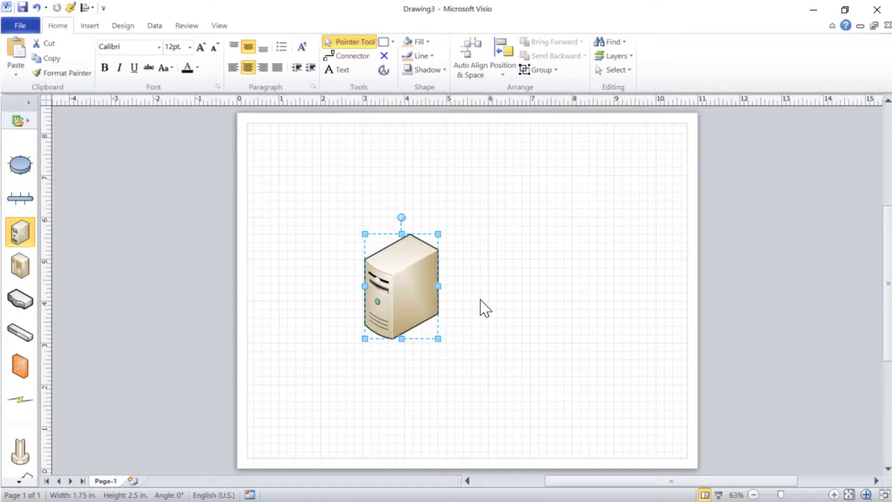
{"action": "left_click", "coordinate": [481, 299]}
{"action": "left_click_drag", "start_coordinate": [411, 283], "coordinate": [319, 191]}
{"action": "left_click", "coordinate": [418, 269]}
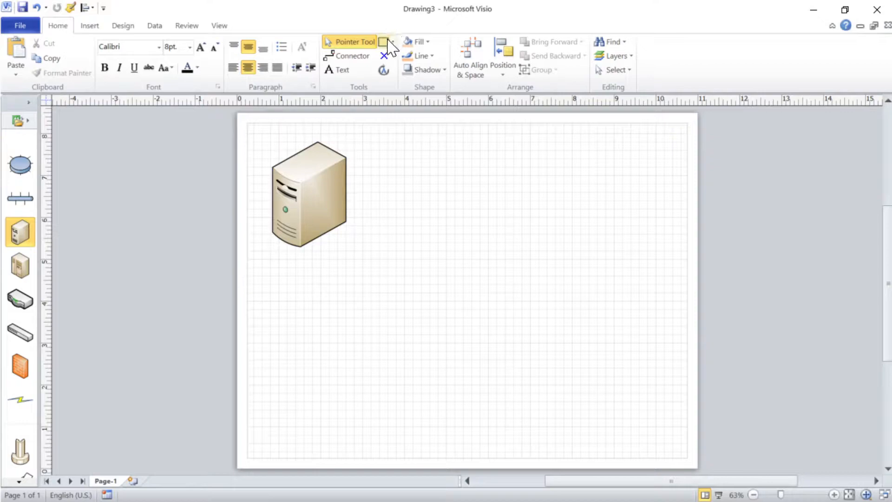
Draw three successively larger rectangles stepping diagonally down beside the server, the largest about 1.7 by 1.1 in.
{"action": "left_click", "coordinate": [385, 42]}
{"action": "mouse_move", "coordinate": [401, 167]}
{"action": "left_mouse_down"}
{"action": "mouse_move", "coordinate": [450, 201]}
{"action": "mouse_move", "coordinate": [480, 259]}
{"action": "left_mouse_up"}
{"action": "left_click_drag", "start_coordinate": [438, 284], "coordinate": [509, 330]}
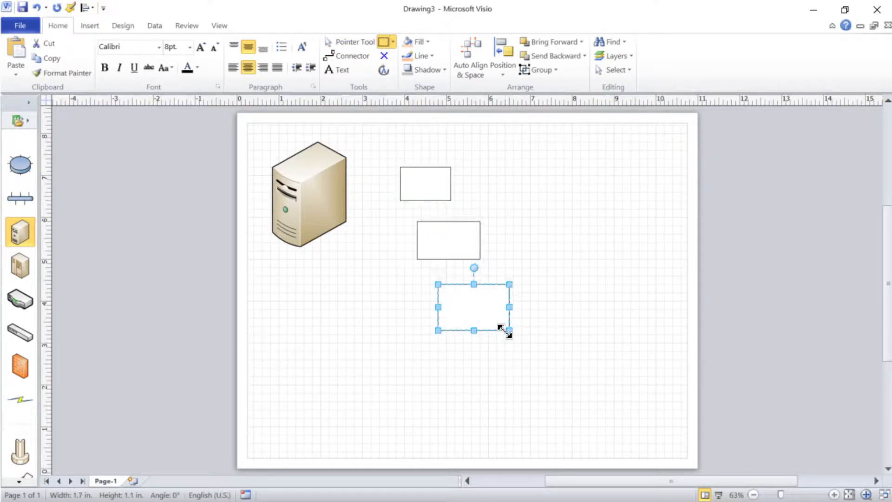
{"action": "left_click", "coordinate": [355, 43]}
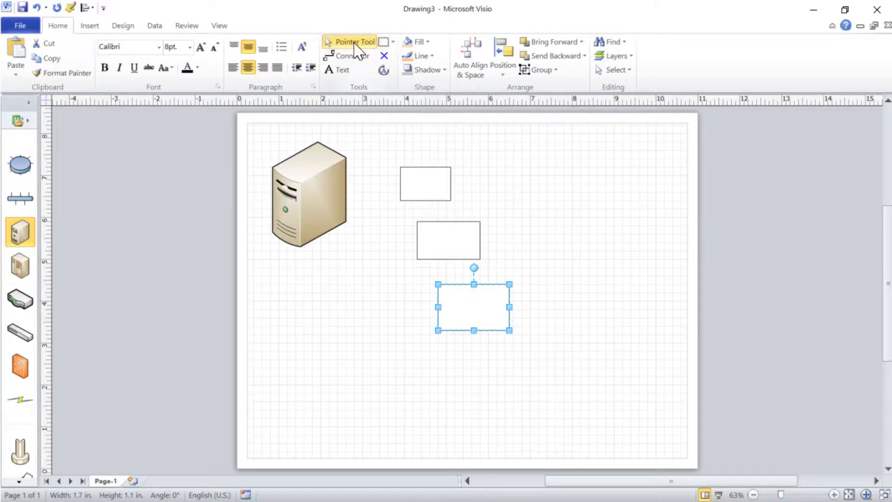
{"action": "left_click", "coordinate": [395, 148]}
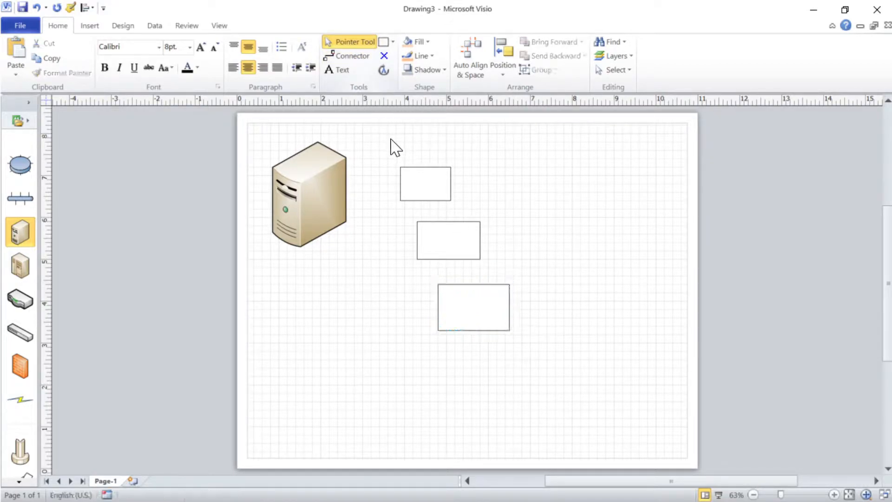
Select the three rectangles together and move them as one selection to the lower-right part of the page.
{"action": "left_click_drag", "start_coordinate": [388, 158], "coordinate": [583, 375]}
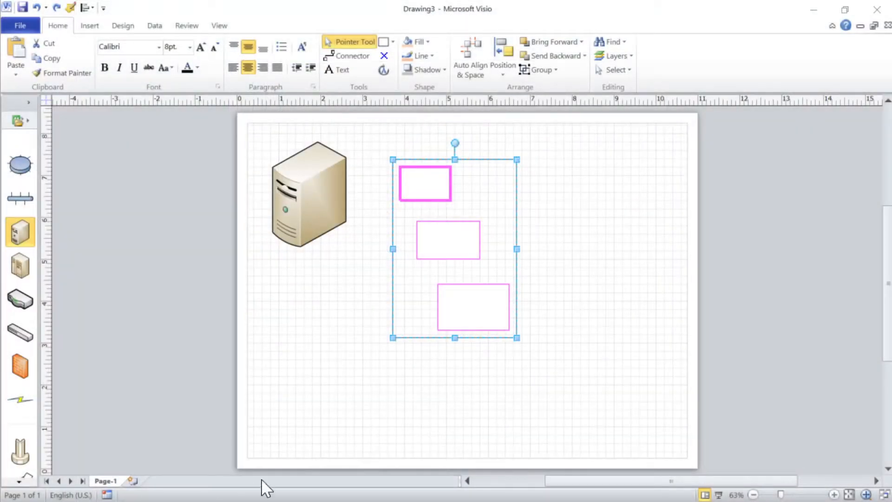
{"action": "left_click", "coordinate": [591, 399]}
{"action": "left_click_drag", "start_coordinate": [393, 176], "coordinate": [576, 370]}
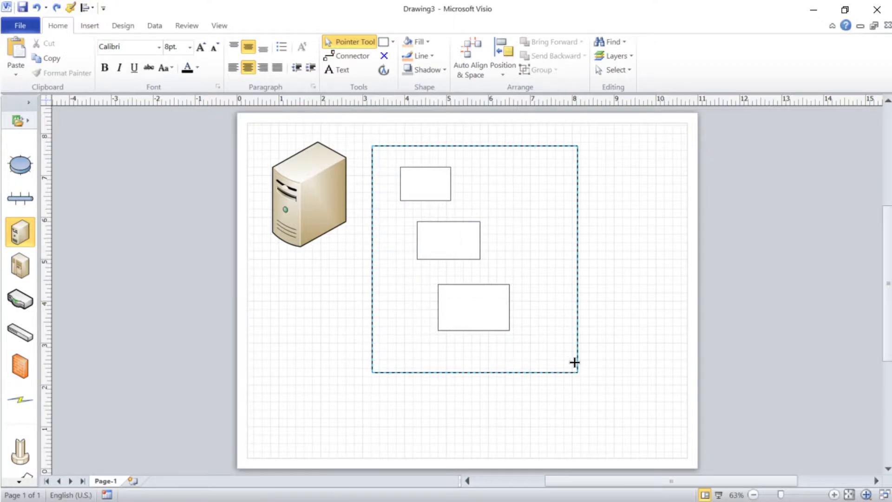
{"action": "left_click_drag", "start_coordinate": [518, 309], "coordinate": [518, 310]}
{"action": "left_click_drag", "start_coordinate": [430, 187], "coordinate": [460, 241]}
{"action": "left_click_drag", "start_coordinate": [476, 285], "coordinate": [538, 181]}
{"action": "left_click_drag", "start_coordinate": [557, 263], "coordinate": [533, 409]}
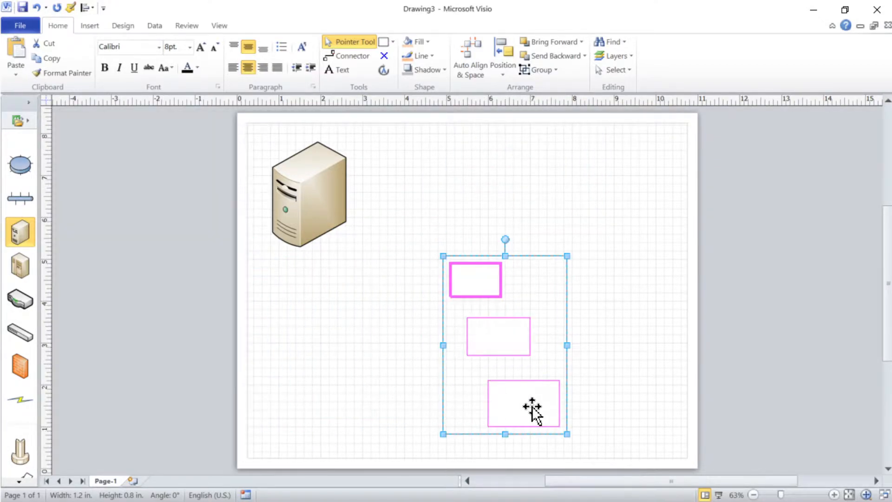
Reposition the three rectangles individually into a rough vertical column, and move them together to the right half of the page.
{"action": "left_click", "coordinate": [123, 26]}
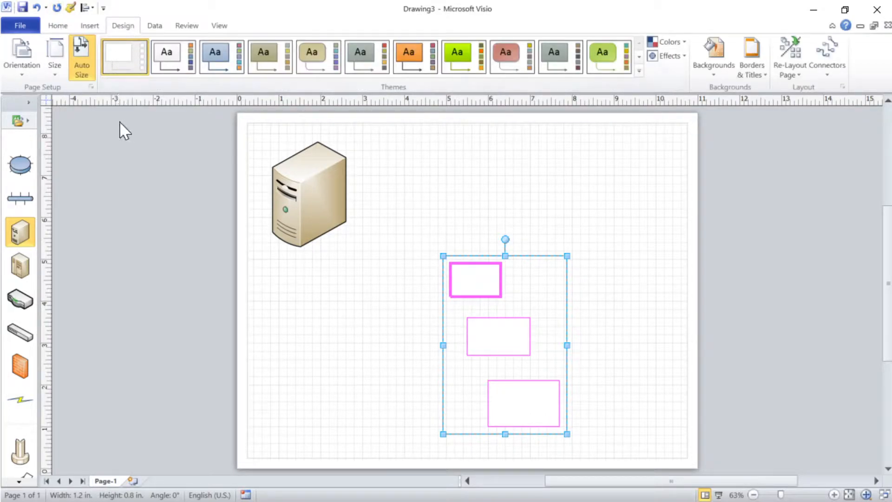
{"action": "left_click_drag", "start_coordinate": [489, 283], "coordinate": [454, 185]}
{"action": "left_click", "coordinate": [502, 231]}
{"action": "left_click_drag", "start_coordinate": [424, 269], "coordinate": [478, 248]}
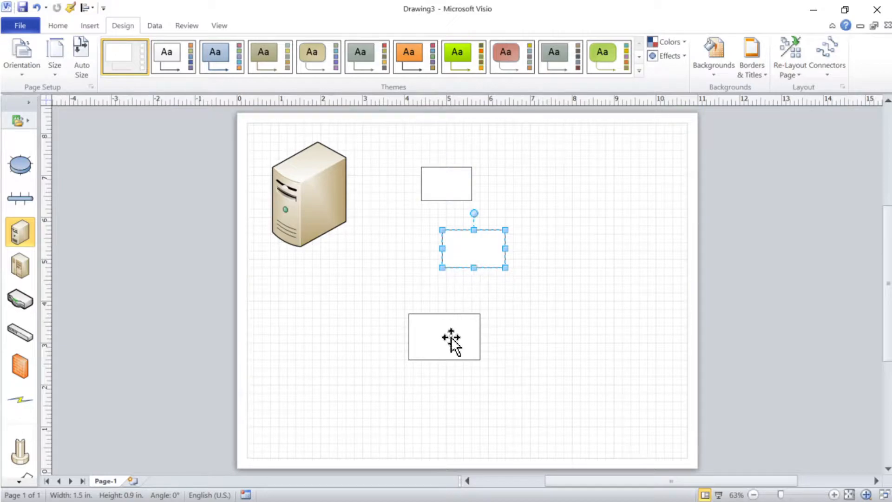
{"action": "left_click_drag", "start_coordinate": [451, 338], "coordinate": [467, 323]}
{"action": "left_click", "coordinate": [468, 253]}
{"action": "left_click_drag", "start_coordinate": [468, 253], "coordinate": [457, 251]}
{"action": "left_click_drag", "start_coordinate": [390, 136], "coordinate": [524, 367]}
{"action": "left_click_drag", "start_coordinate": [453, 182], "coordinate": [552, 205]}
Rotate the three selected rectangles by 35° and stretch them wider, then undo both changes.
{"action": "left_click_drag", "start_coordinate": [560, 153], "coordinate": [496, 175]}
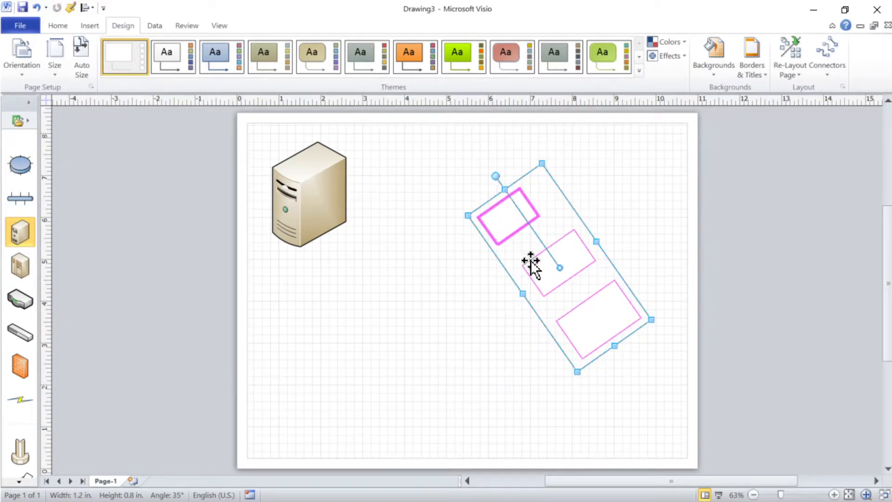
{"action": "left_click_drag", "start_coordinate": [520, 292], "coordinate": [471, 327]}
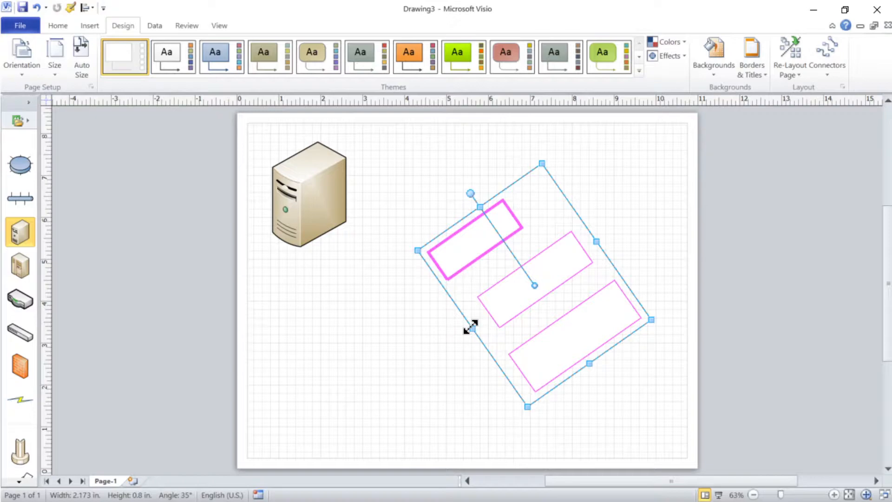
{"action": "key", "text": "ctrl+z"}
{"action": "key", "text": "ctrl+z"}
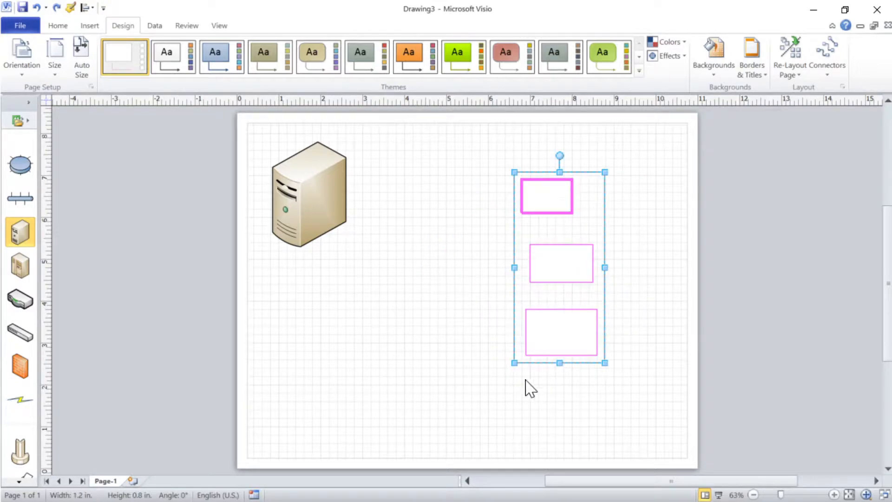
Enlarge the three selected rectangles together until the uppermost one is about 1.67 by 1.11 in, and deselect them.
{"action": "left_click_drag", "start_coordinate": [515, 362], "coordinate": [502, 349]}
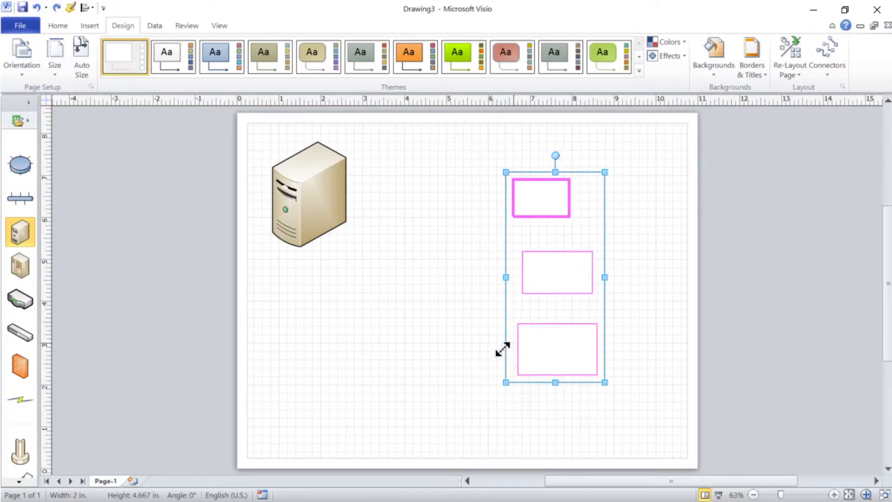
{"action": "left_click_drag", "start_coordinate": [604, 172], "coordinate": [613, 152]}
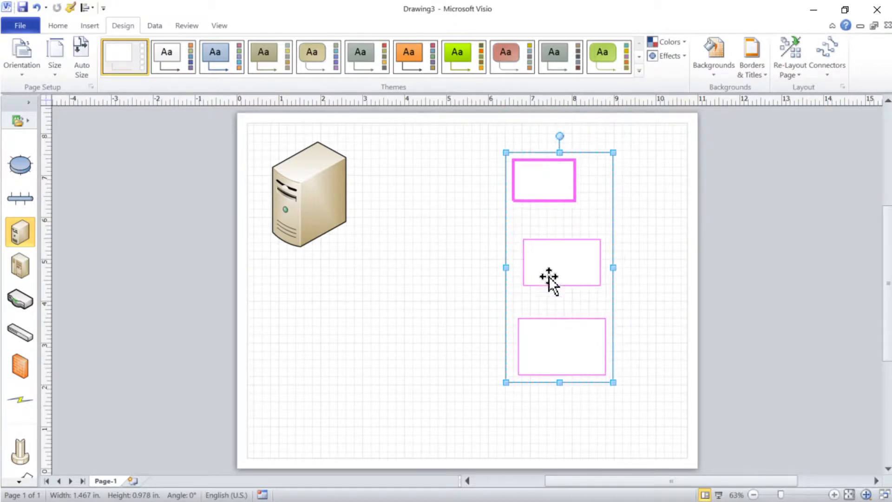
{"action": "left_click_drag", "start_coordinate": [506, 382], "coordinate": [493, 412]}
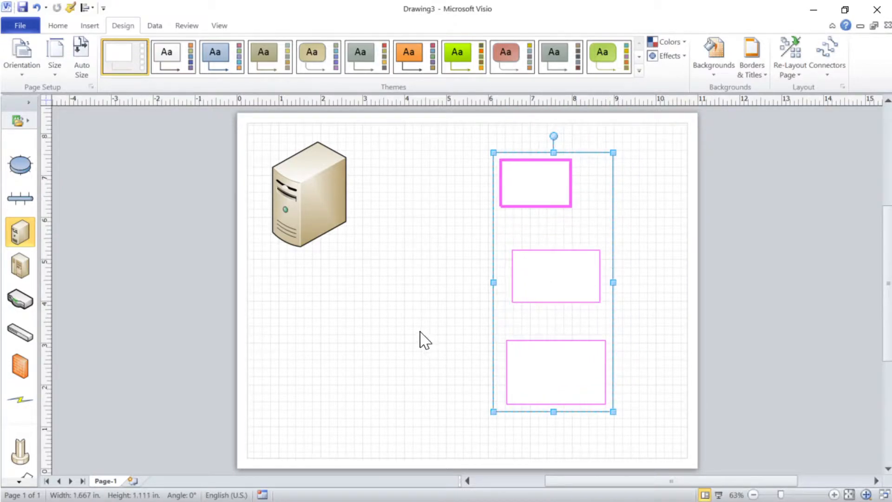
{"action": "left_click", "coordinate": [372, 336]}
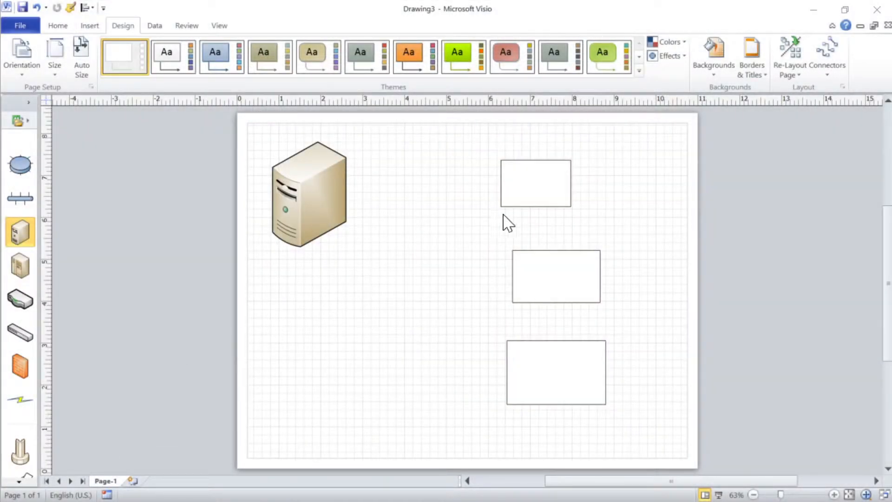
Select the three rectangles, try rotating them together by about 21° and enlarging them, and undo the changes.
{"action": "left_click_drag", "start_coordinate": [572, 309], "coordinate": [659, 448]}
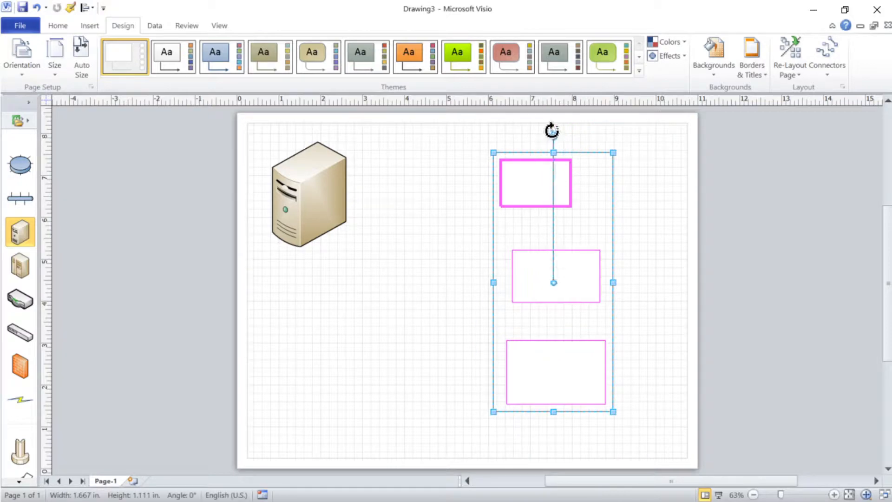
{"action": "left_click_drag", "start_coordinate": [552, 130], "coordinate": [501, 149]}
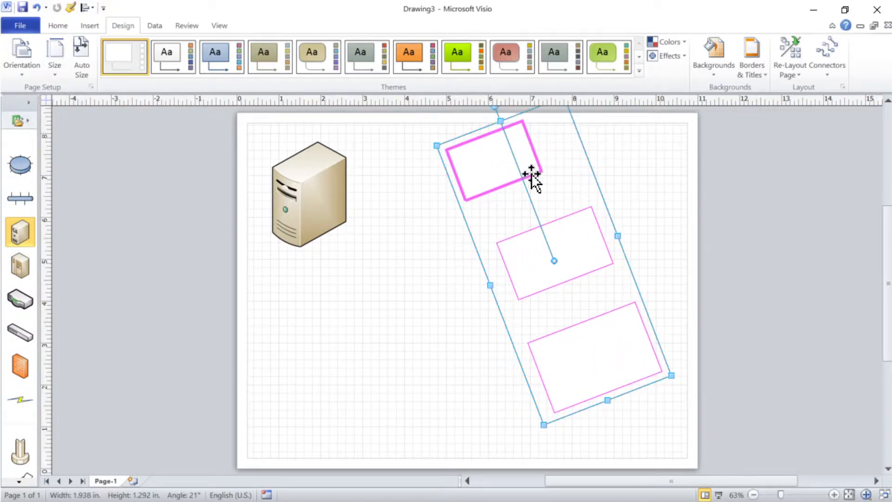
{"action": "key", "text": "ctrl+z"}
{"action": "key", "text": "ctrl+z"}
Group the three rectangles and enlarge the group to about 3.6 by 8.4 in.
{"action": "left_click", "coordinate": [423, 227]}
{"action": "left_click_drag", "start_coordinate": [471, 150], "coordinate": [657, 420]}
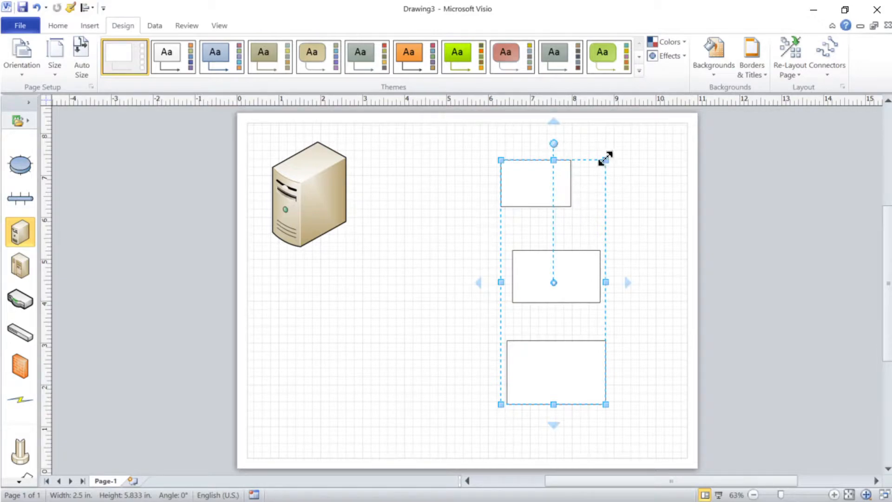
{"action": "left_click_drag", "start_coordinate": [606, 159], "coordinate": [622, 122]}
{"action": "left_click_drag", "start_coordinate": [494, 410], "coordinate": [471, 472]}
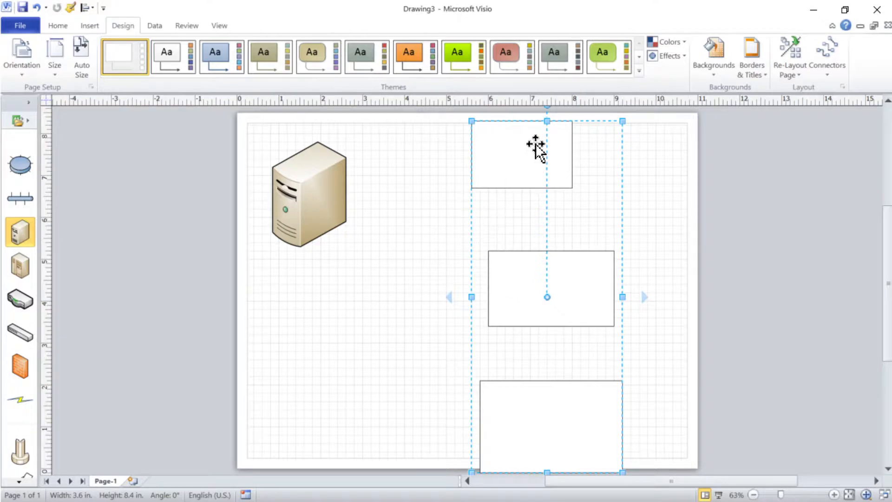
Shrink the grouped rectangles to about half size and move the group to the lower right part of the page, leaving it deselected.
{"action": "left_click_drag", "start_coordinate": [469, 119], "coordinate": [508, 214]}
{"action": "left_click", "coordinate": [404, 222]}
{"action": "left_click_drag", "start_coordinate": [516, 292], "coordinate": [623, 261]}
{"action": "left_click", "coordinate": [459, 276]}
{"action": "left_click", "coordinate": [421, 334]}
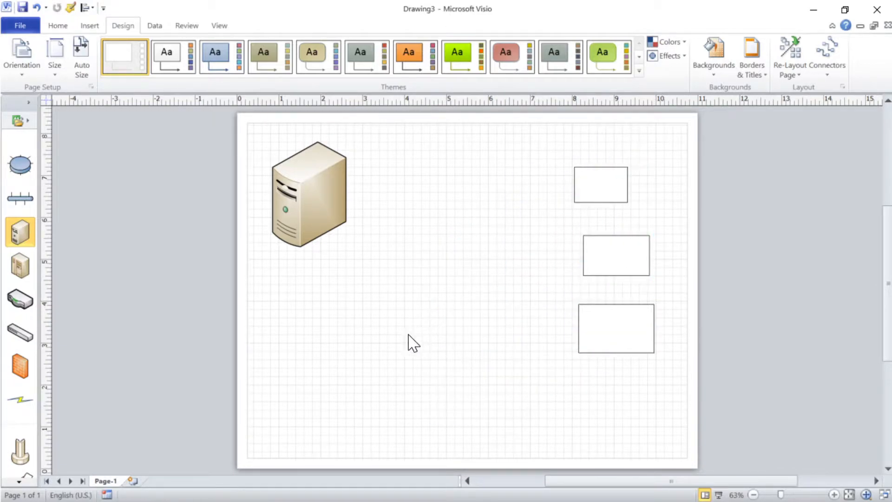
{"action": "left_click_drag", "start_coordinate": [629, 258], "coordinate": [543, 346]}
{"action": "left_click", "coordinate": [466, 327]}
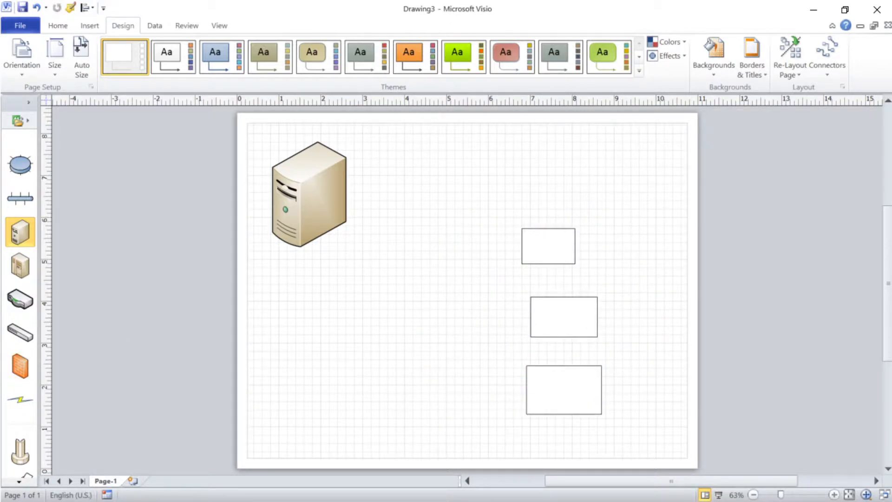
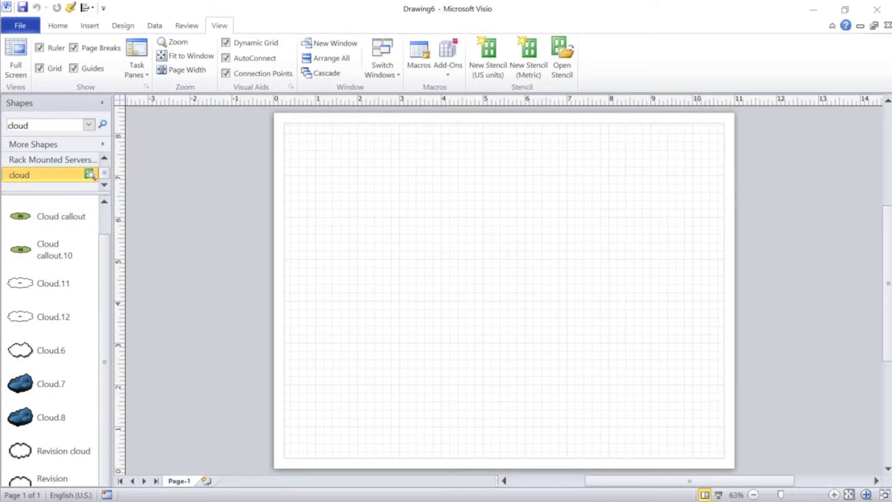
Place a Cloud.12 shape in the upper middle of the blank page and delete its text label.
{"action": "left_click", "coordinate": [47, 125]}
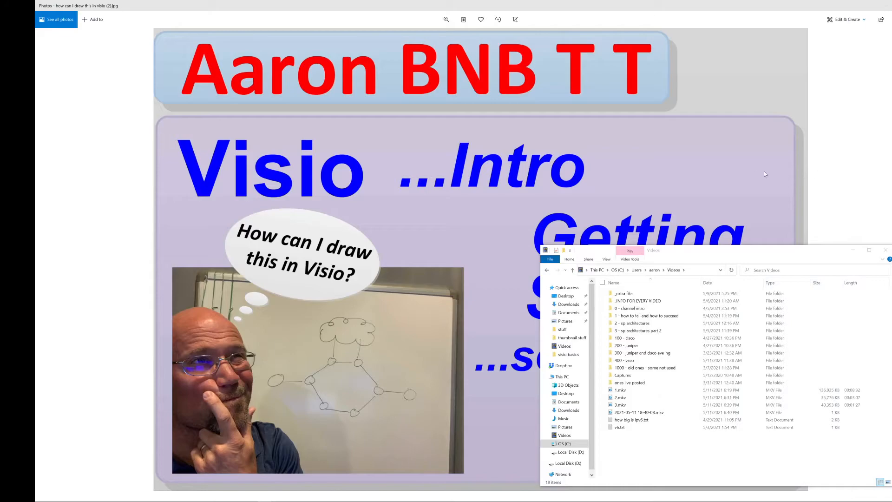
{"action": "left_click", "coordinate": [765, 174]}
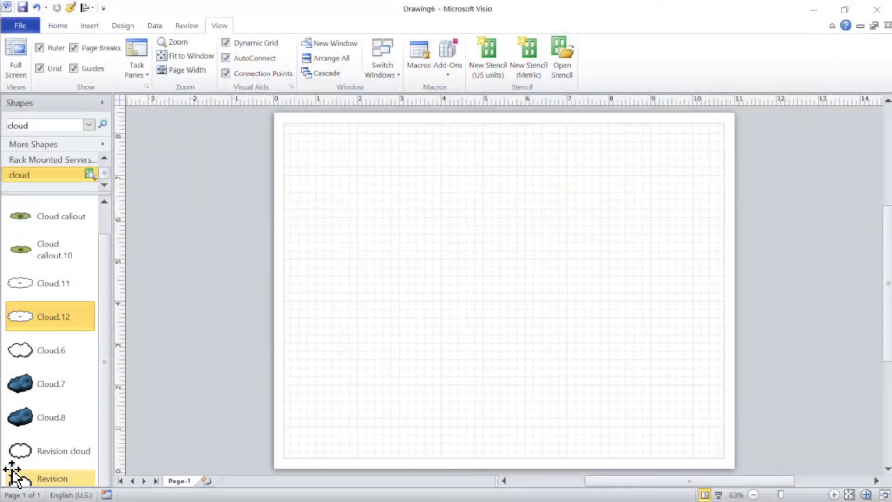
{"action": "mouse_move", "coordinate": [15, 317]}
{"action": "left_mouse_down"}
{"action": "mouse_move", "coordinate": [157, 313]}
{"action": "mouse_move", "coordinate": [478, 233]}
{"action": "mouse_move", "coordinate": [526, 183]}
{"action": "mouse_move", "coordinate": [497, 196]}
{"action": "left_mouse_up"}
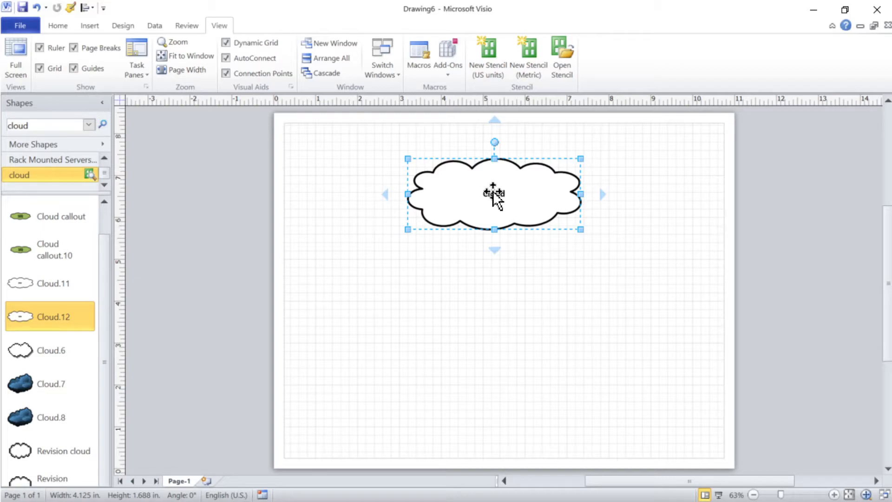
{"action": "double_click", "coordinate": [493, 193]}
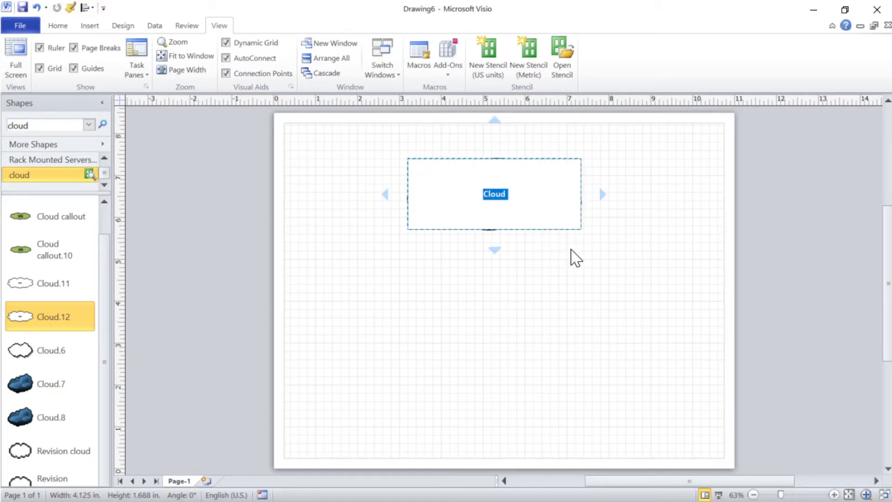
{"action": "key", "text": "Delete"}
{"action": "left_click", "coordinate": [576, 258]}
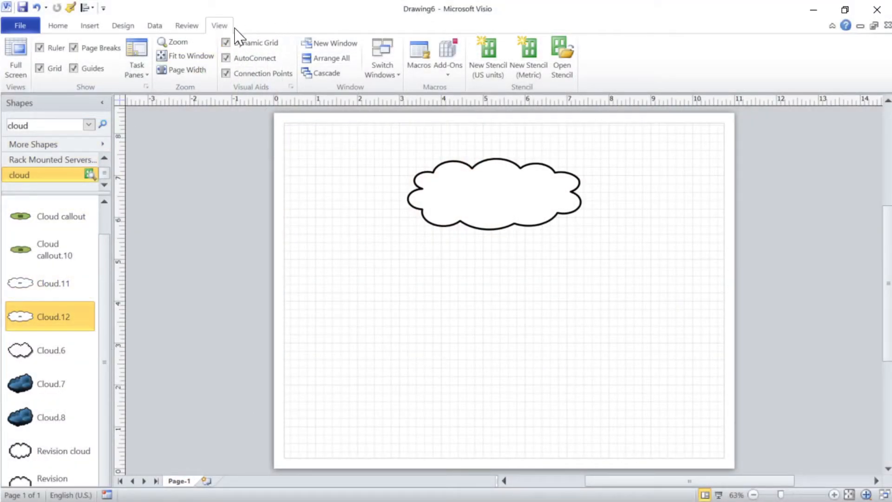
Draw a circle of about 0.58 by 0.6 in with the Ellipse tool, below and to the left of the cloud.
{"action": "left_click", "coordinate": [58, 26]}
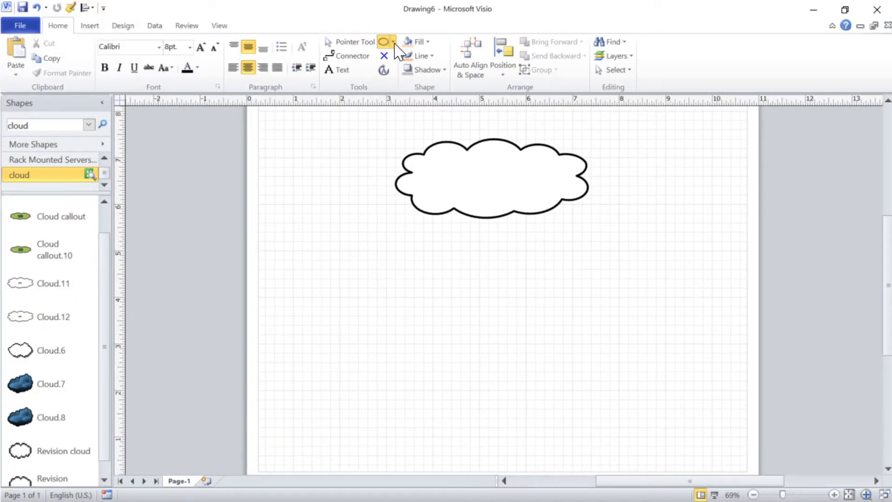
{"action": "left_click", "coordinate": [393, 43]}
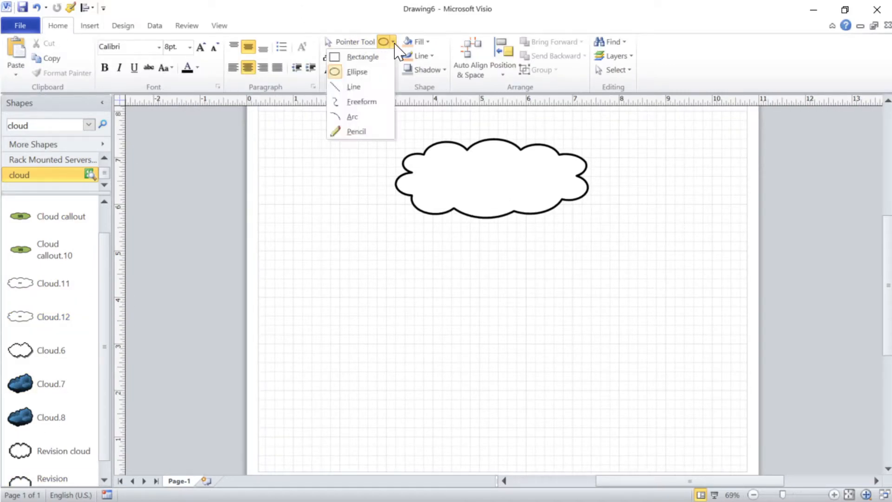
{"action": "left_click", "coordinate": [358, 73]}
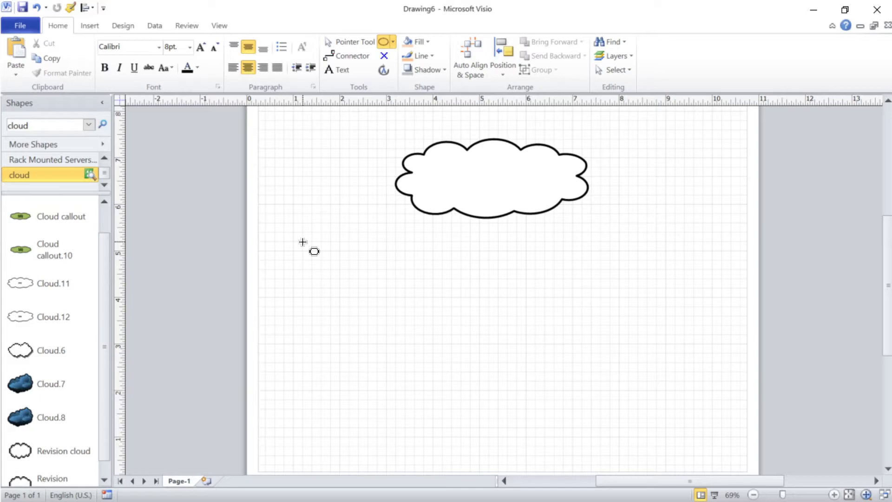
{"action": "left_click_drag", "start_coordinate": [302, 242], "coordinate": [330, 268]}
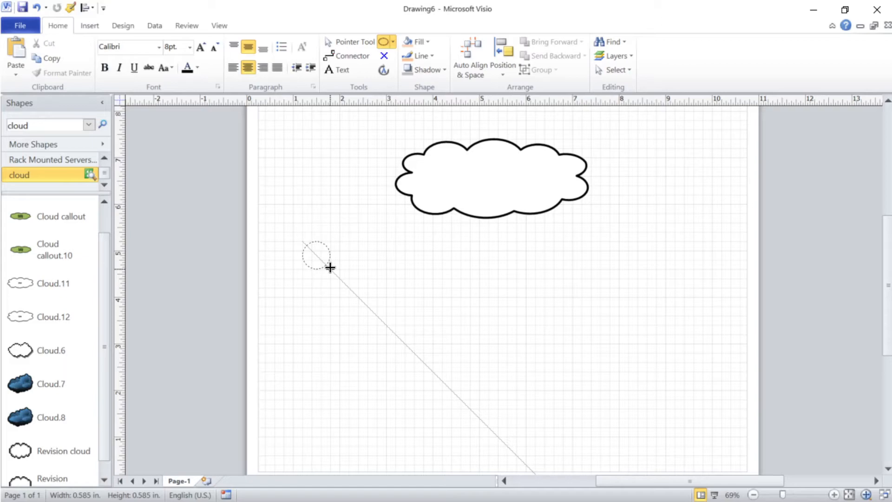
{"action": "left_click_drag", "start_coordinate": [329, 267], "coordinate": [330, 269]}
{"action": "left_click_drag", "start_coordinate": [330, 268], "coordinate": [330, 268]}
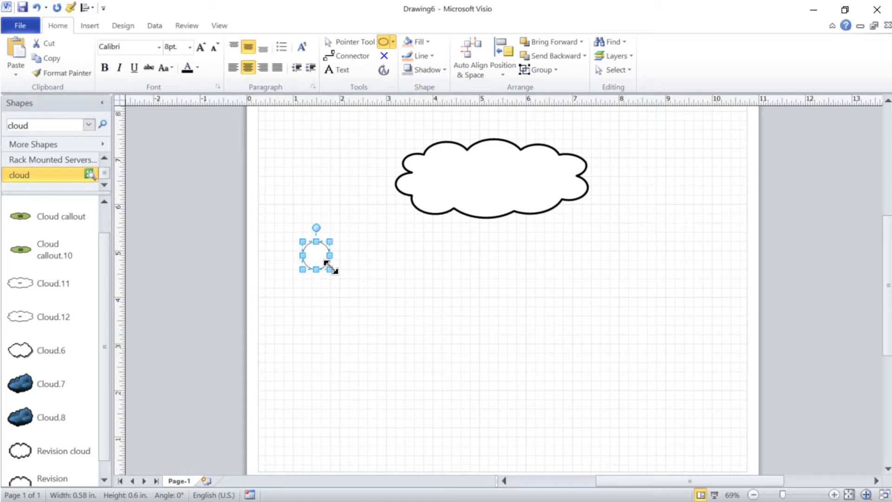
Shrink the circle to about 0.45 by 0.47 in and move it below the left half of the cloud.
{"action": "mouse_move", "coordinate": [328, 264]}
{"action": "left_mouse_down"}
{"action": "mouse_move", "coordinate": [339, 293]}
{"action": "mouse_move", "coordinate": [392, 322]}
{"action": "mouse_move", "coordinate": [349, 289]}
{"action": "mouse_move", "coordinate": [395, 345]}
{"action": "mouse_move", "coordinate": [316, 291]}
{"action": "mouse_move", "coordinate": [406, 352]}
{"action": "mouse_move", "coordinate": [341, 294]}
{"action": "mouse_move", "coordinate": [324, 263]}
{"action": "left_mouse_up"}
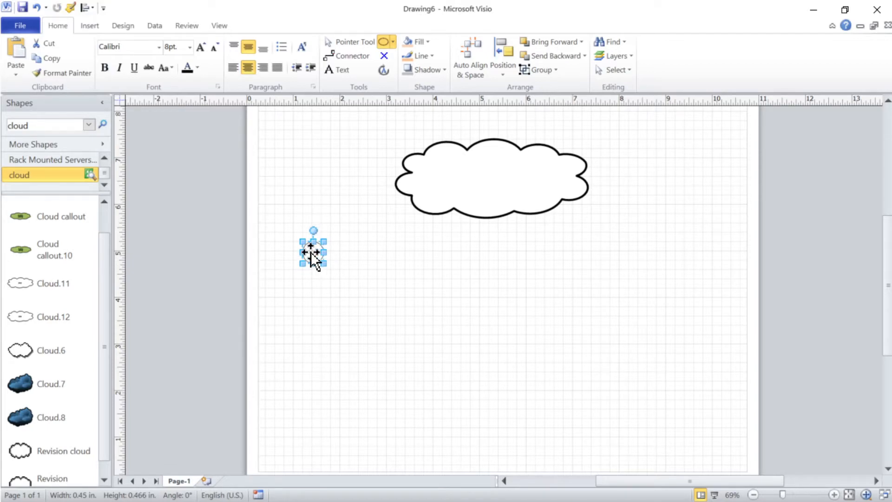
{"action": "left_click_drag", "start_coordinate": [313, 253], "coordinate": [442, 280]}
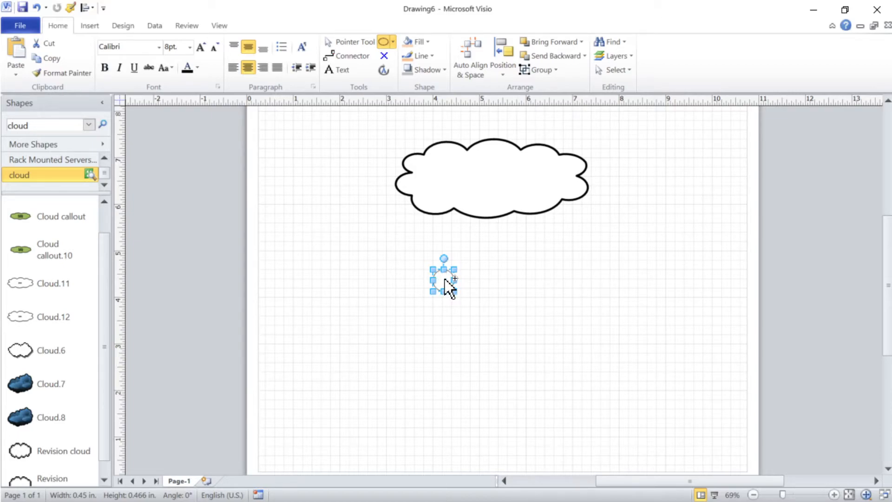
Try duplicating the circle straight below itself, and undo the copy.
{"action": "left_click_drag", "start_coordinate": [445, 279], "coordinate": [445, 353]}
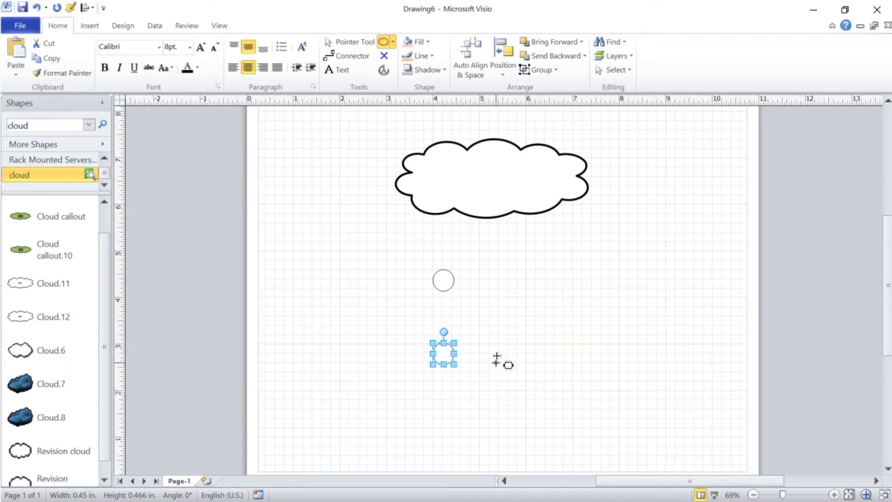
{"action": "key", "text": "ctrl+z"}
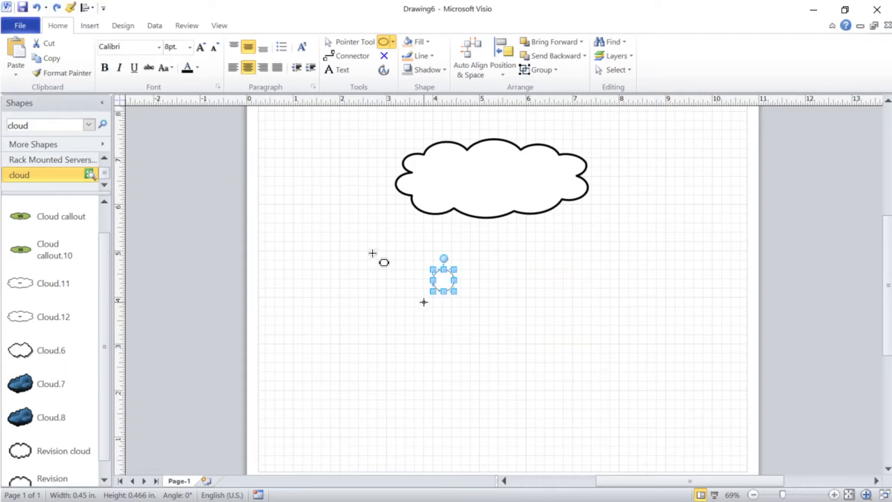
Switch to the Pointer Tool, select and copy the circle, paste a duplicate, and delete the duplicate.
{"action": "left_click", "coordinate": [351, 44]}
{"action": "left_click_drag", "start_coordinate": [396, 256], "coordinate": [473, 310]}
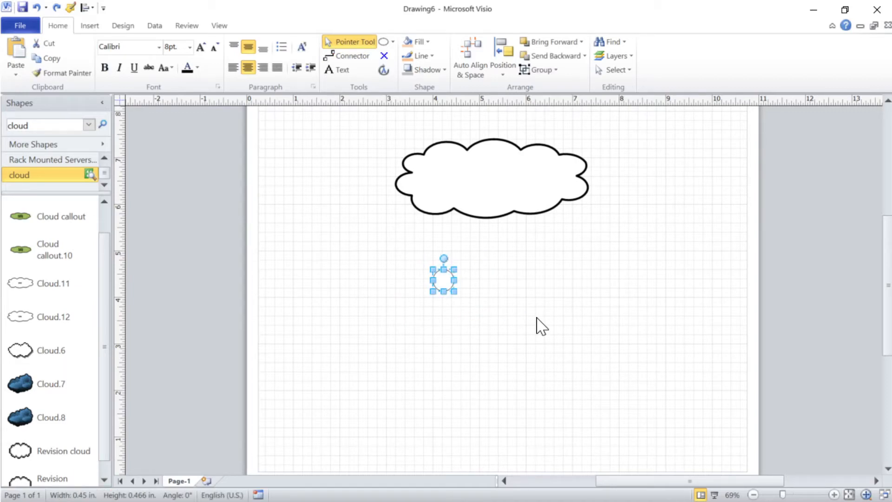
{"action": "right_click", "coordinate": [423, 348]}
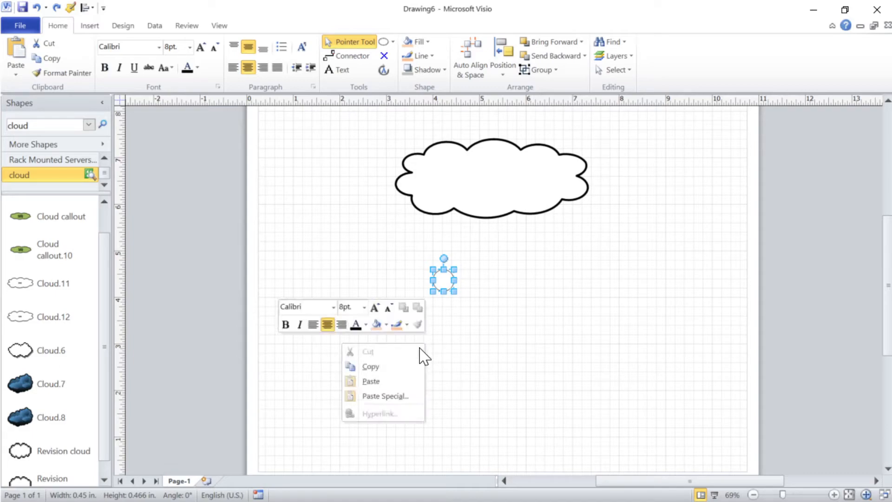
{"action": "left_click", "coordinate": [500, 356]}
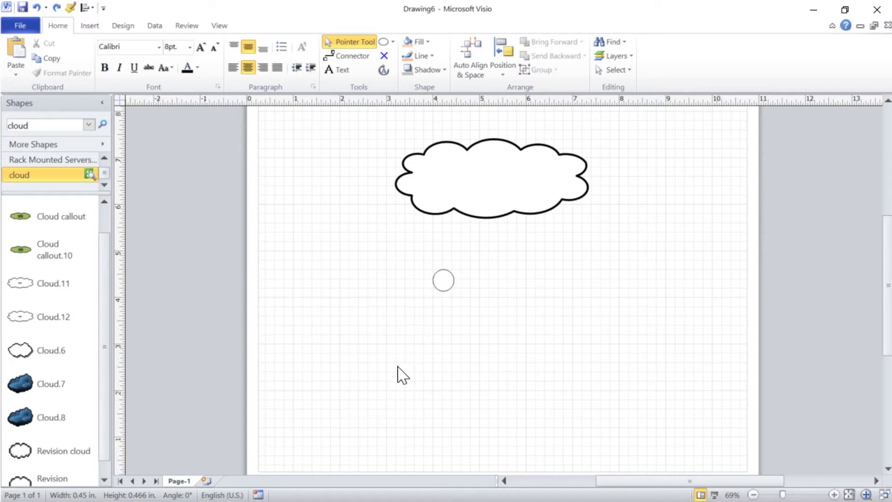
{"action": "key", "text": "ctrl+v"}
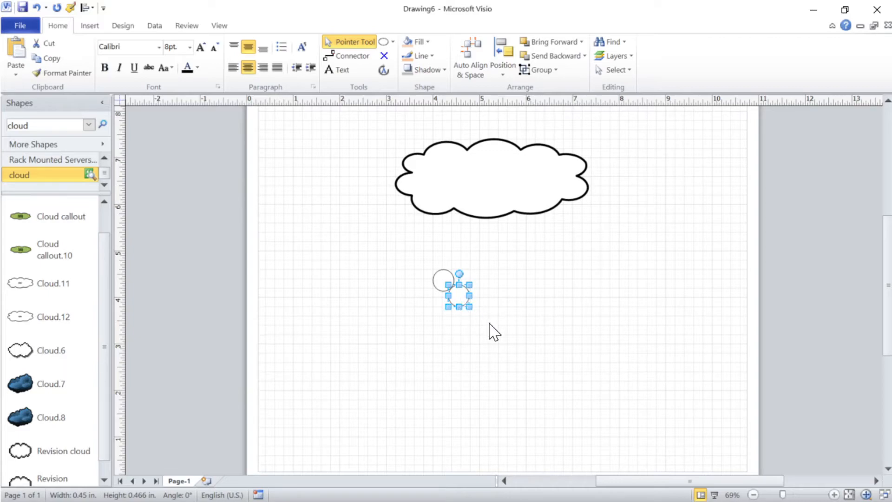
{"action": "key", "text": "Delete"}
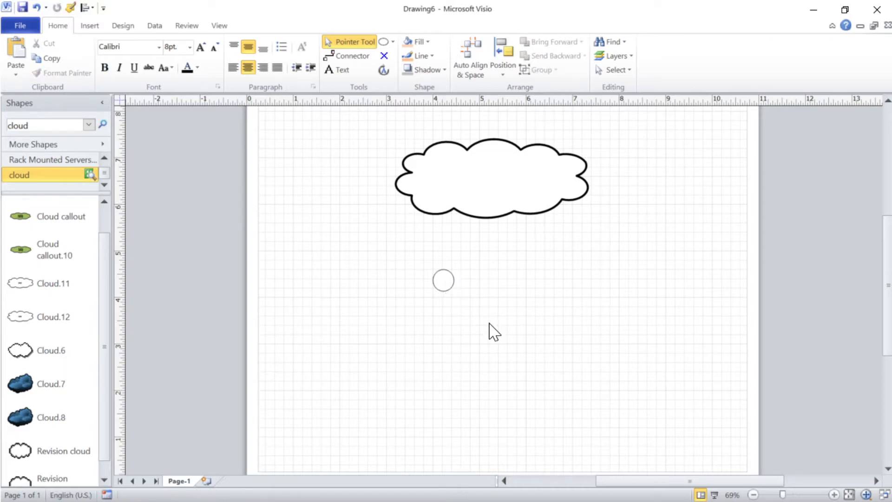
Paste a copy of the circle at a chosen spot near the page's lower left, and delete it.
{"action": "right_click", "coordinate": [367, 427]}
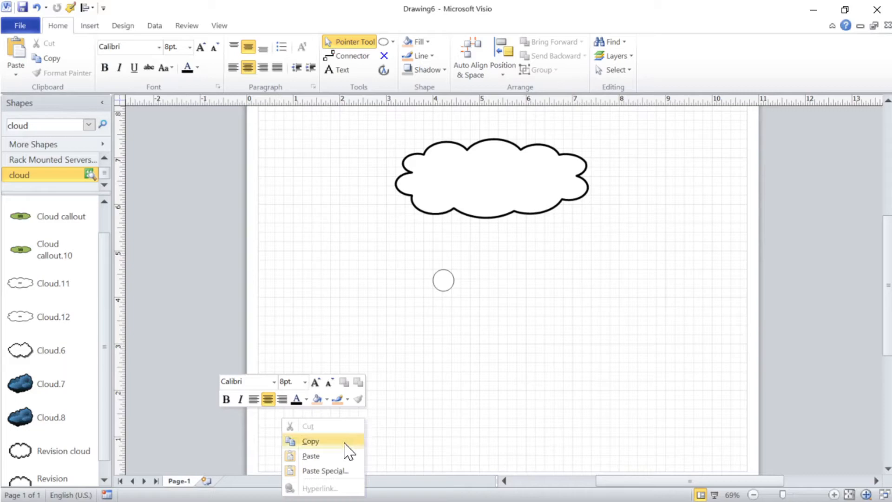
{"action": "left_click", "coordinate": [327, 455]}
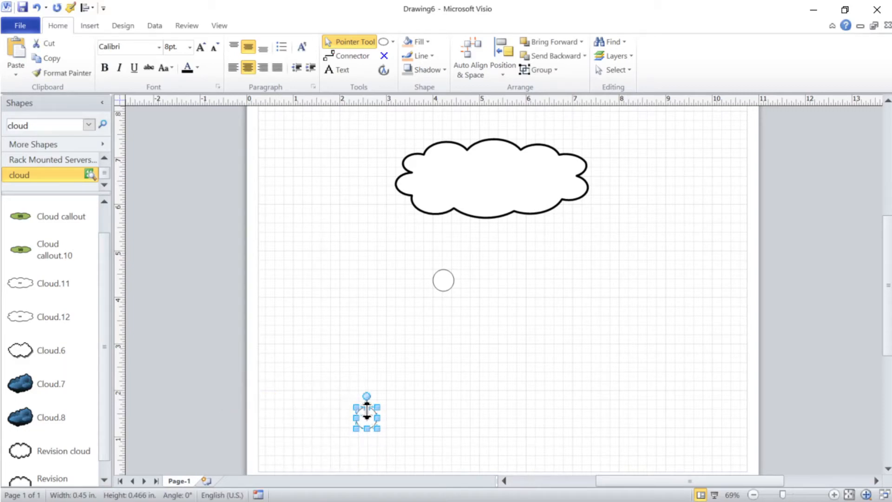
{"action": "key", "text": "Delete"}
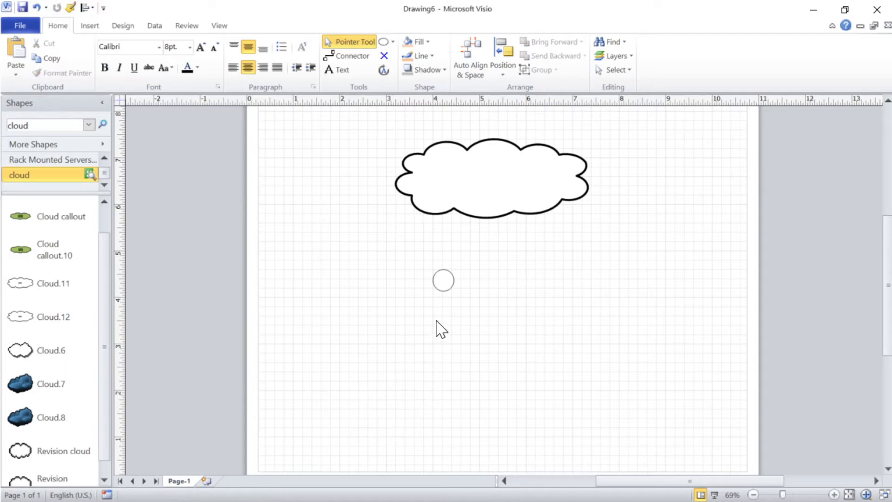
Select and copy the circle again, and paste a duplicate overlapping the original.
{"action": "left_click", "coordinate": [443, 282]}
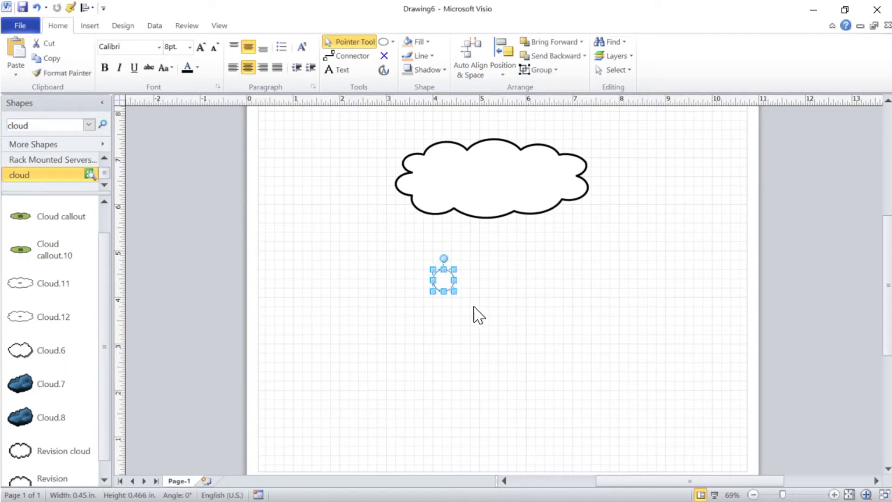
{"action": "right_click", "coordinate": [441, 285]}
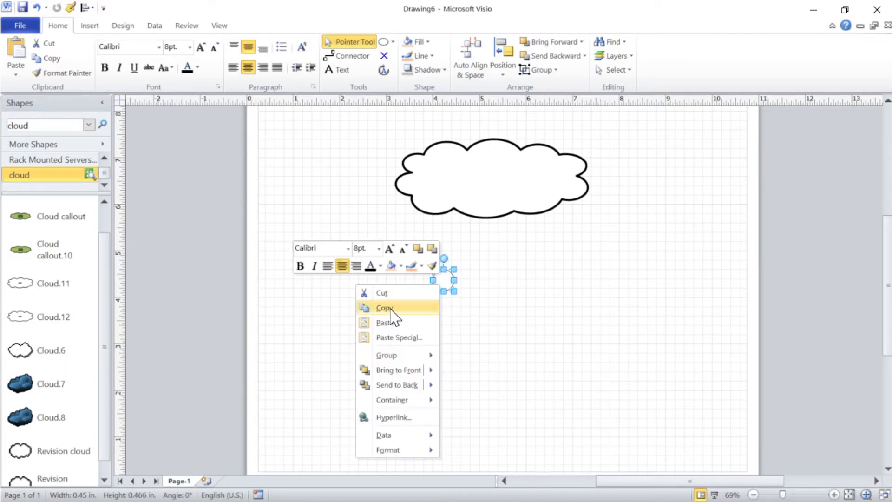
{"action": "left_click", "coordinate": [384, 310]}
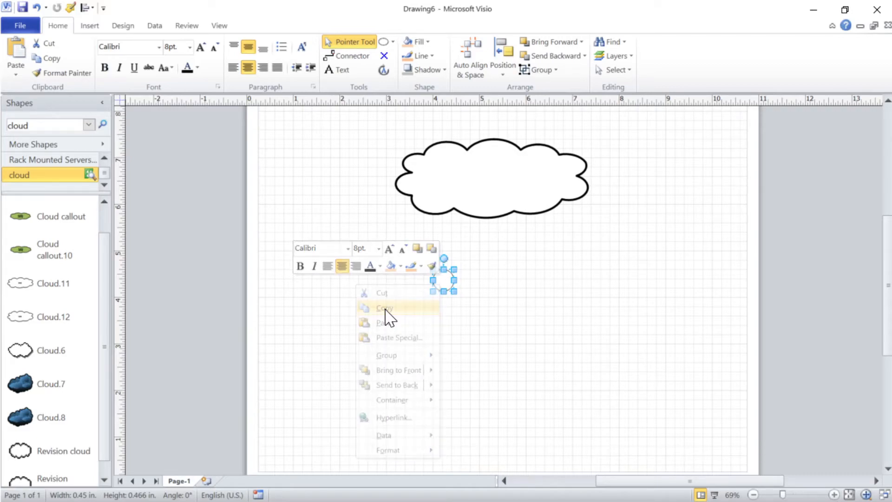
{"action": "left_click", "coordinate": [530, 300]}
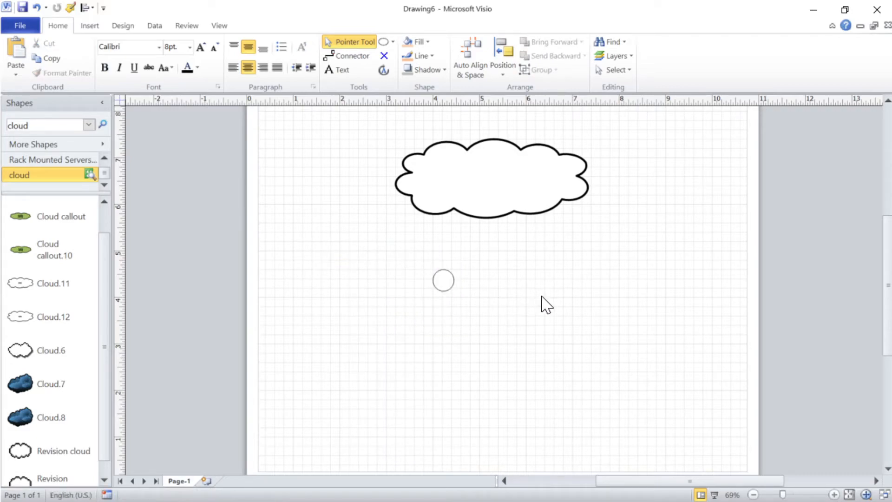
{"action": "key", "text": "ctrl+v"}
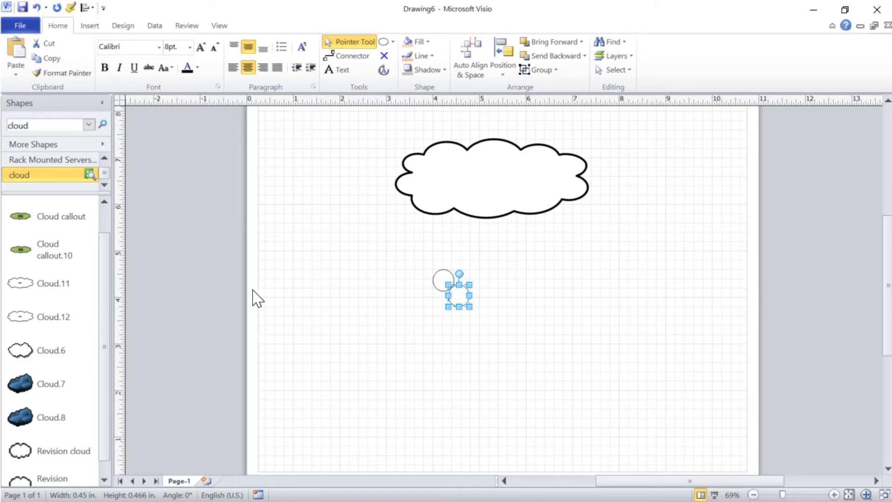
{"action": "left_click", "coordinate": [488, 319]}
Create another copy of the circle below and to the right of the original, and delete that copy.
{"action": "left_click_drag", "start_coordinate": [633, 484], "coordinate": [555, 482]}
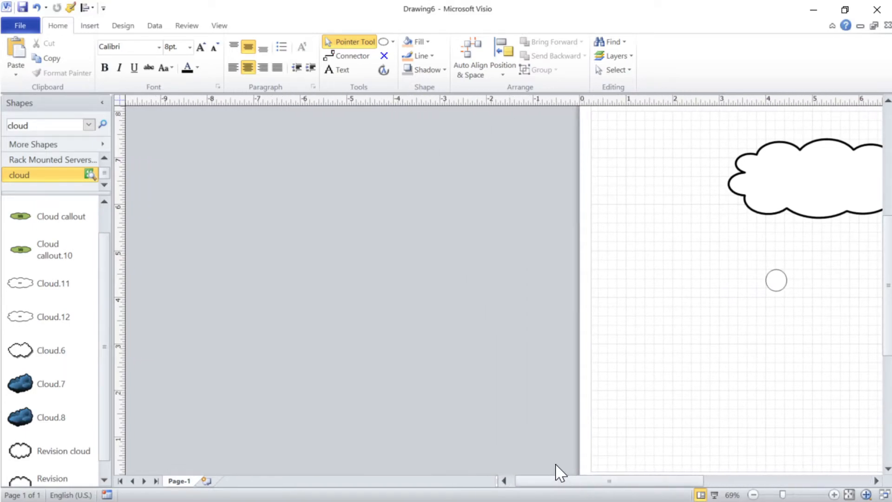
{"action": "key", "text": "ctrl+d"}
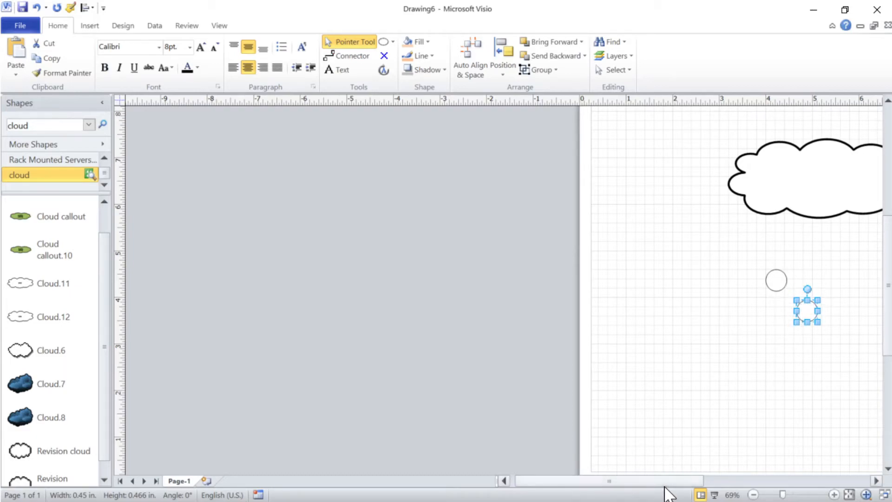
{"action": "left_click_drag", "start_coordinate": [665, 483], "coordinate": [729, 479]}
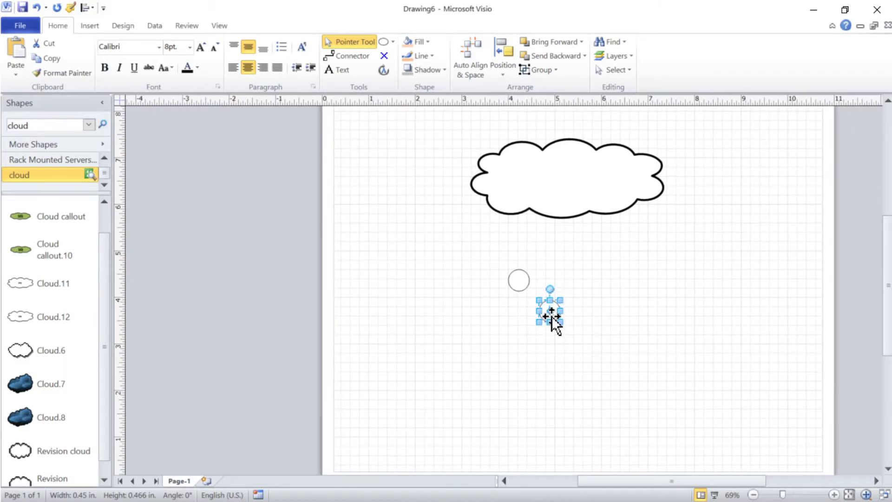
{"action": "key", "text": "Delete"}
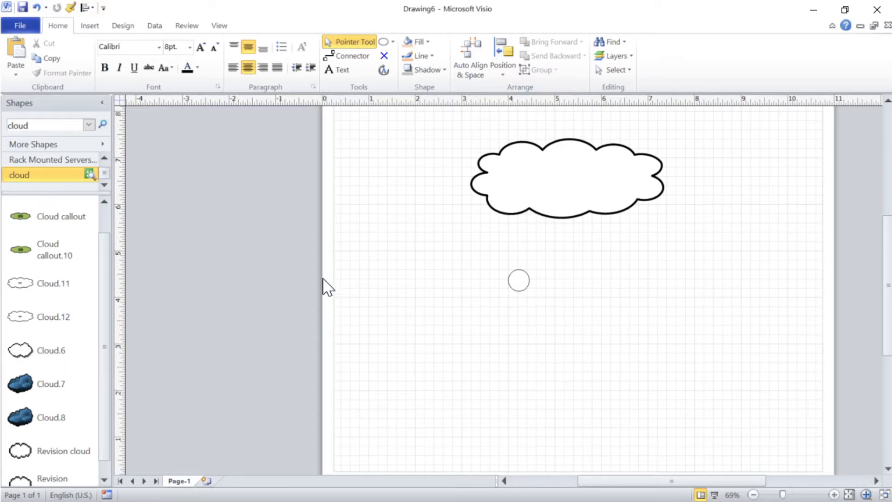
Paste a copy of the circle in the blank area left of the page, and delete it.
{"action": "right_click", "coordinate": [221, 230]}
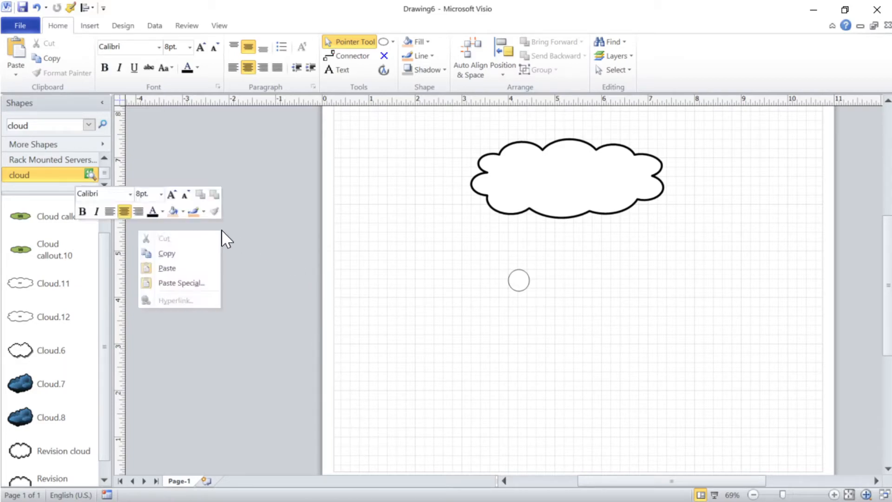
{"action": "left_click", "coordinate": [173, 270]}
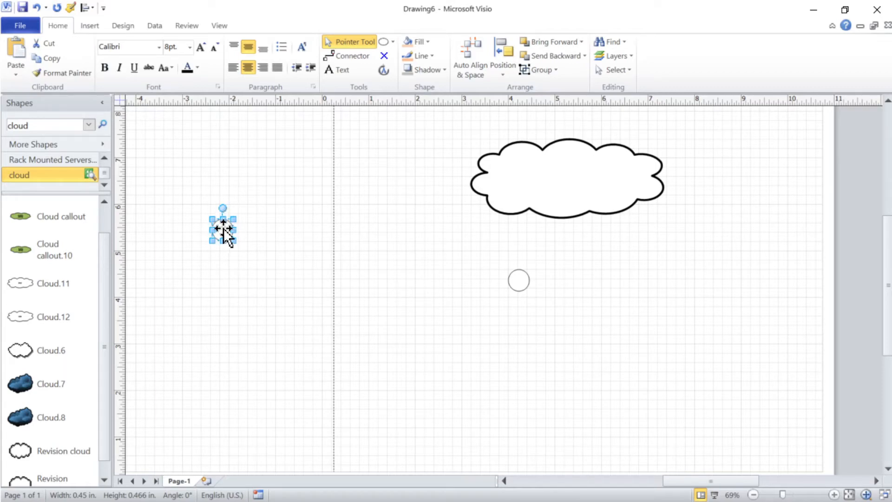
{"action": "key", "text": "Delete"}
{"action": "right_click", "coordinate": [231, 237]}
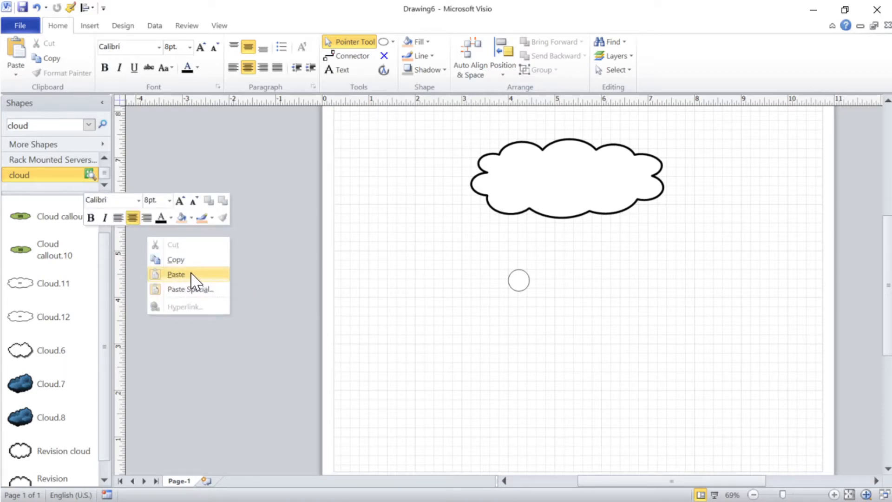
{"action": "left_click", "coordinate": [286, 272]}
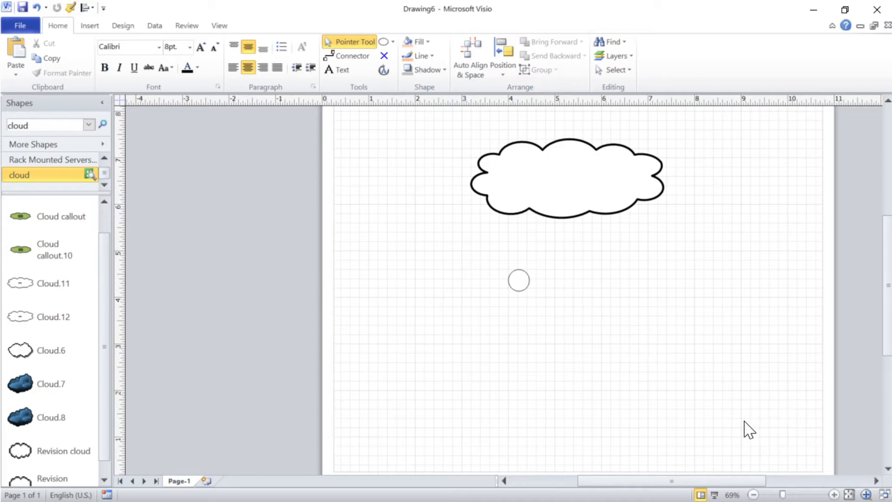
Paste a copy of the circle near the page's lower right, and move it directly below the original circle.
{"action": "right_click", "coordinate": [774, 422]}
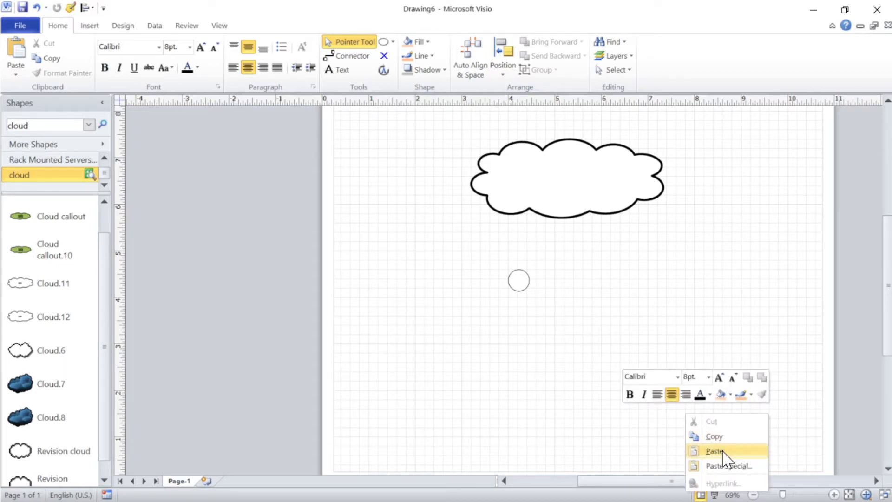
{"action": "left_click", "coordinate": [723, 451]}
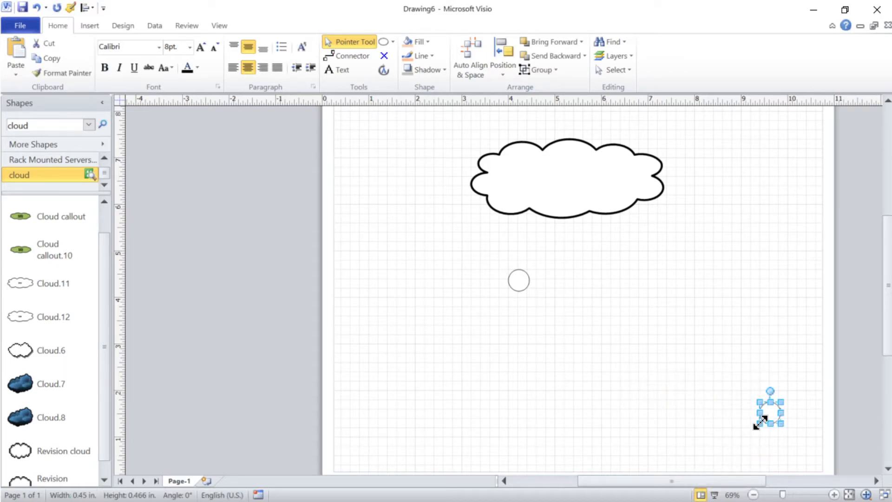
{"action": "left_click_drag", "start_coordinate": [772, 418], "coordinate": [518, 370]}
{"action": "left_click", "coordinate": [562, 344]}
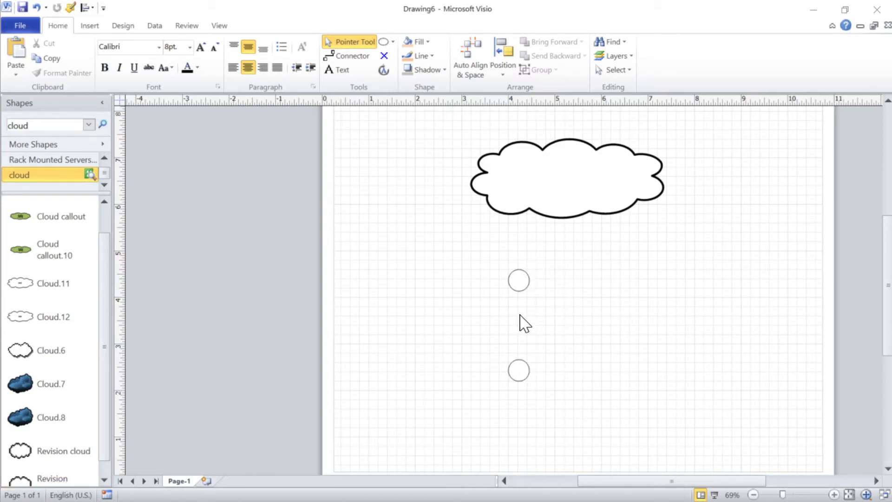
Duplicate the lower circle and place the copy to the left, vertically midway between the two circles.
{"action": "left_click", "coordinate": [520, 374]}
{"action": "left_click_drag", "start_coordinate": [520, 369], "coordinate": [474, 329]}
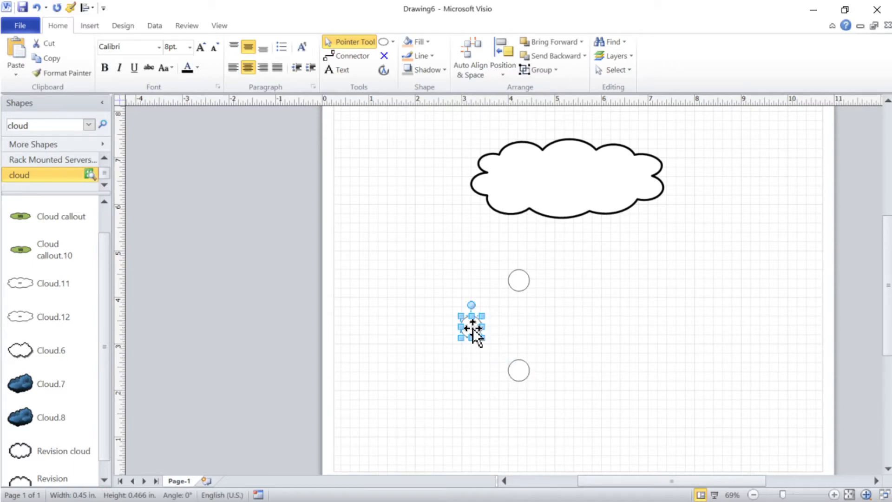
{"action": "left_click", "coordinate": [541, 343]}
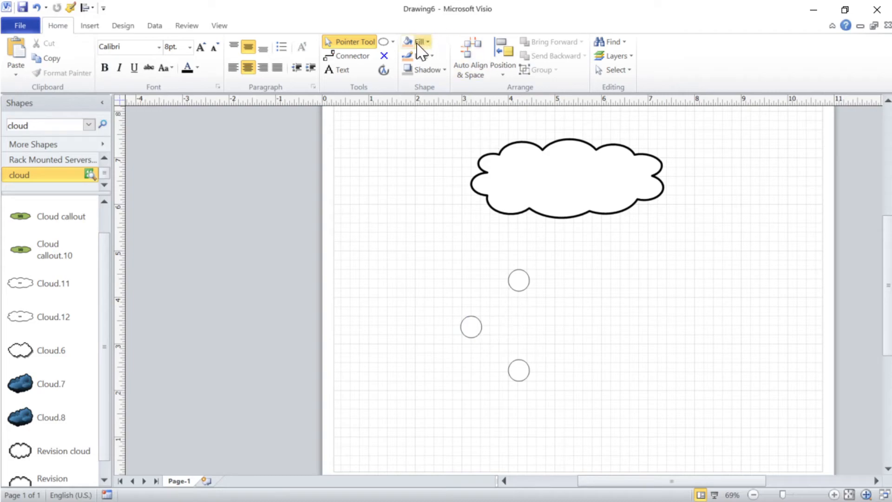
Connect the upper circle to the left circle with a connector, and change it to a Straight Connector.
{"action": "left_click", "coordinate": [393, 43]}
{"action": "left_click", "coordinate": [419, 173]}
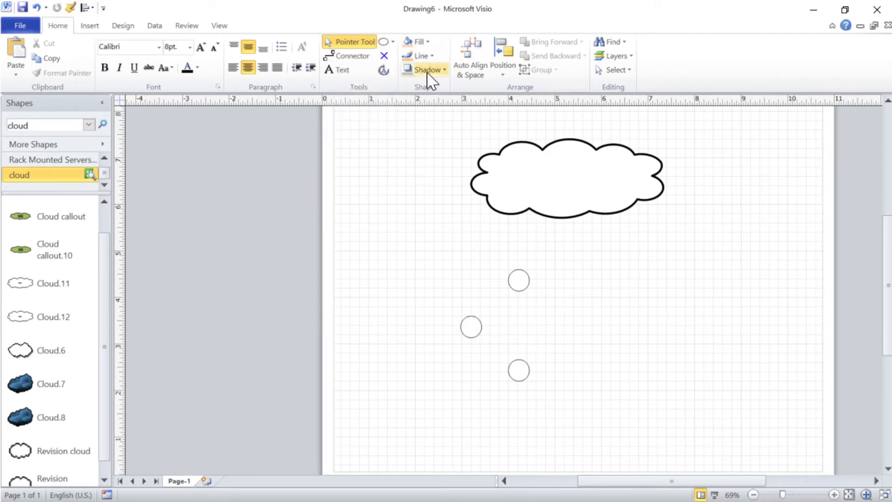
{"action": "left_click", "coordinate": [355, 56]}
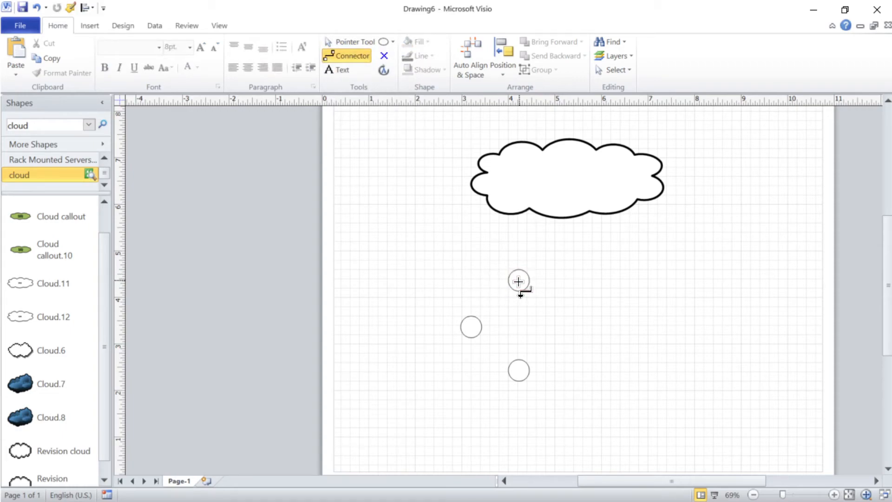
{"action": "left_click_drag", "start_coordinate": [518, 281], "coordinate": [473, 326]}
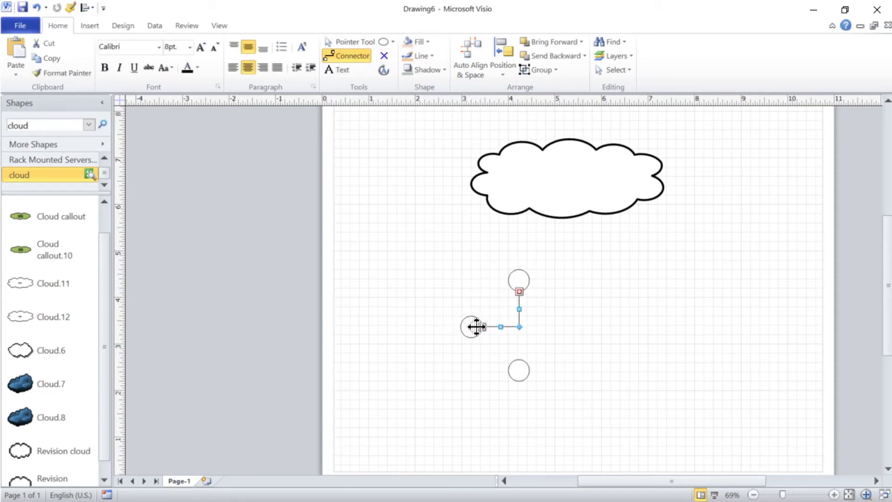
{"action": "right_click", "coordinate": [495, 327]}
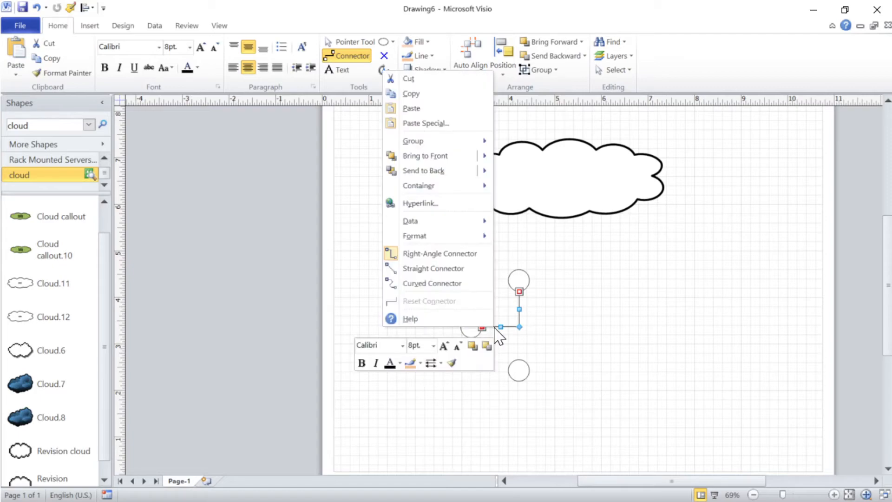
{"action": "left_click", "coordinate": [432, 269]}
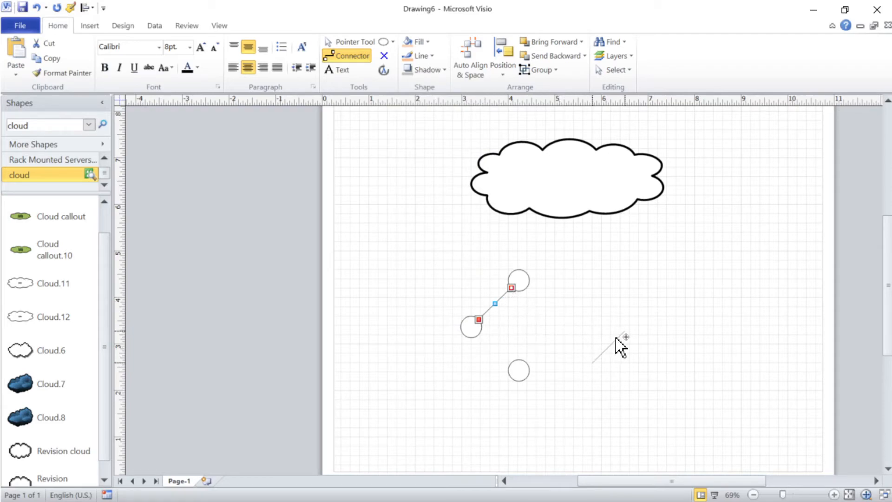
Duplicate the straight connector and attach the copy's ends to the left circle and the lower circle.
{"action": "left_click_drag", "start_coordinate": [617, 338], "coordinate": [618, 338]}
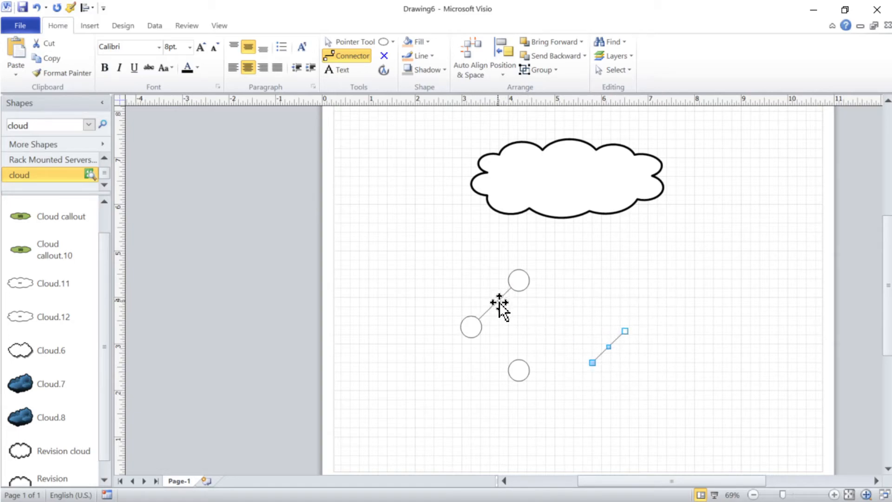
{"action": "mouse_move", "coordinate": [625, 331]}
{"action": "left_mouse_down"}
{"action": "mouse_move", "coordinate": [528, 319]}
{"action": "mouse_move", "coordinate": [472, 324]}
{"action": "mouse_move", "coordinate": [482, 330]}
{"action": "left_mouse_up"}
{"action": "left_click_drag", "start_coordinate": [592, 362], "coordinate": [513, 363]}
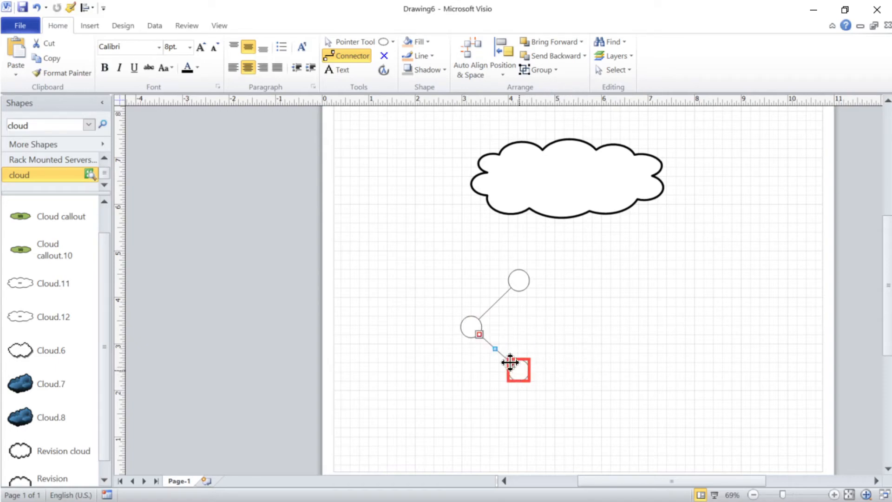
Switch to the Pointer Tool and duplicate the left circle, placing the copy further left at the same height.
{"action": "left_click", "coordinate": [351, 42]}
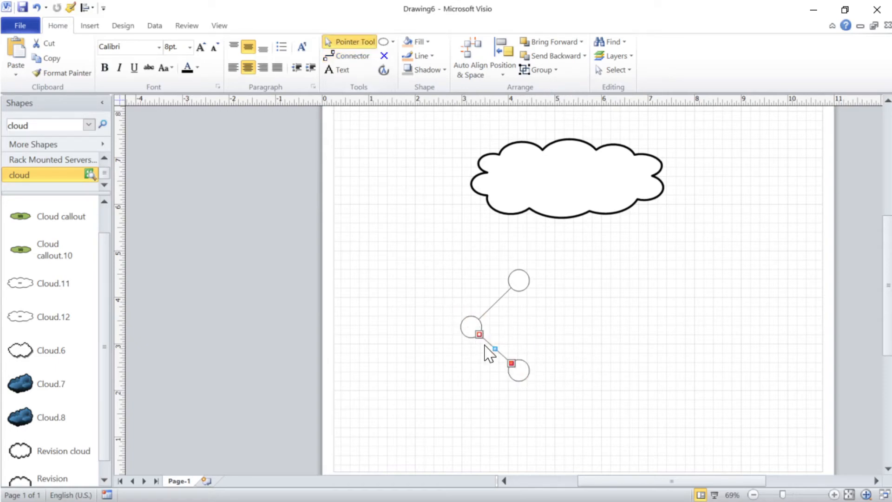
{"action": "left_click", "coordinate": [469, 328]}
{"action": "left_click_drag", "start_coordinate": [470, 328], "coordinate": [413, 334]}
Duplicate the lower diagonal connector and attach the copy between the new leftmost circle and the central circle.
{"action": "left_click", "coordinate": [506, 358]}
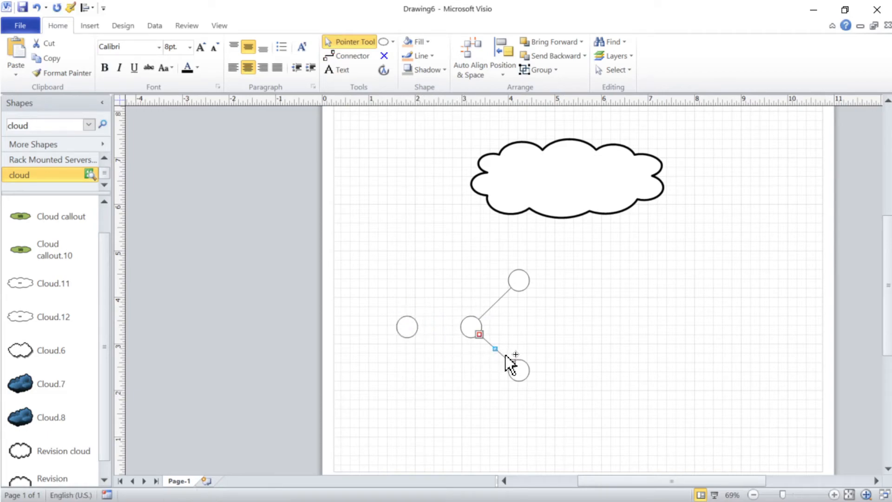
{"action": "left_click_drag", "start_coordinate": [505, 356], "coordinate": [410, 331]}
{"action": "left_click_drag", "start_coordinate": [466, 383], "coordinate": [470, 326]}
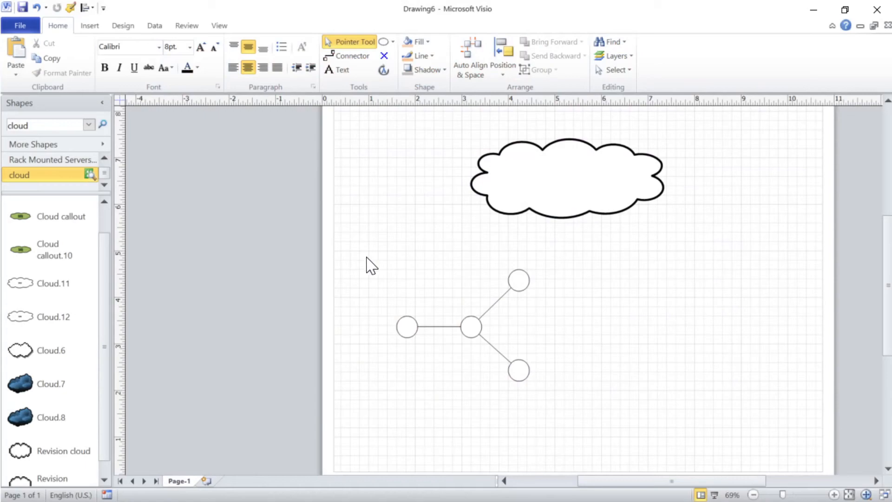
Select all four circles with their connectors, copy them, and paste the duplicate to the right of the original.
{"action": "left_click_drag", "start_coordinate": [362, 244], "coordinate": [592, 416]}
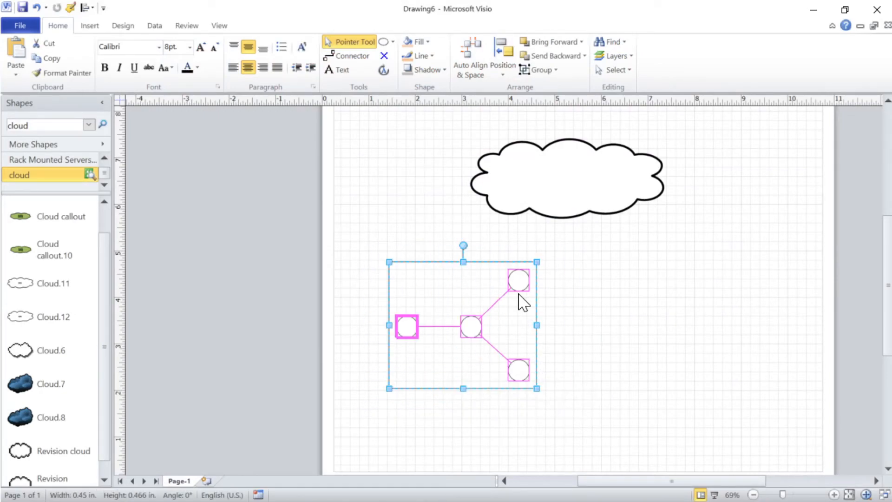
{"action": "left_click", "coordinate": [615, 320]}
{"action": "right_click", "coordinate": [612, 312]}
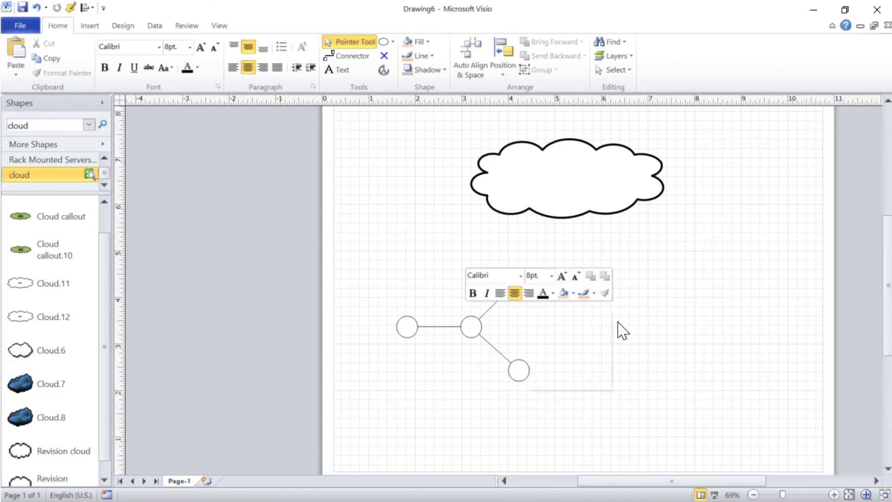
{"action": "left_click", "coordinate": [562, 353]}
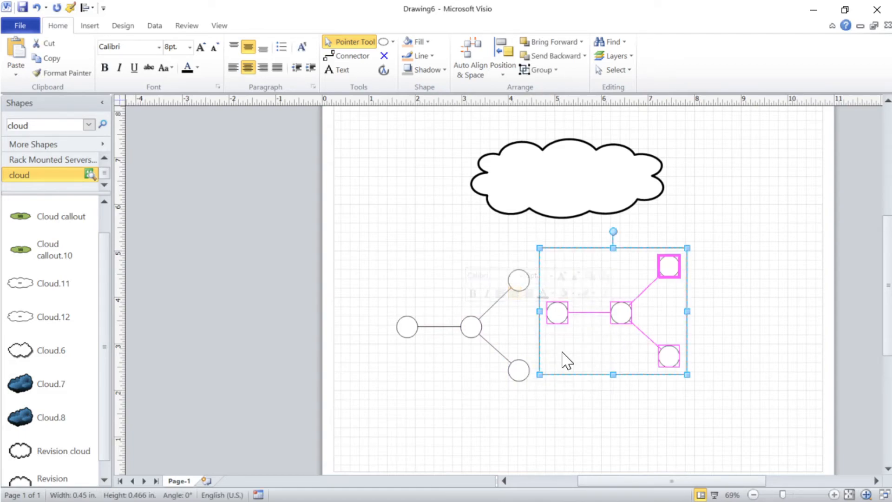
Move the pasted network until its leftmost circle lies exactly over the original network's central circle.
{"action": "left_click_drag", "start_coordinate": [622, 313], "coordinate": [579, 324]}
{"action": "scroll", "coordinate": [479, 331], "scroll_direction": "up", "scroll_amount": 1}
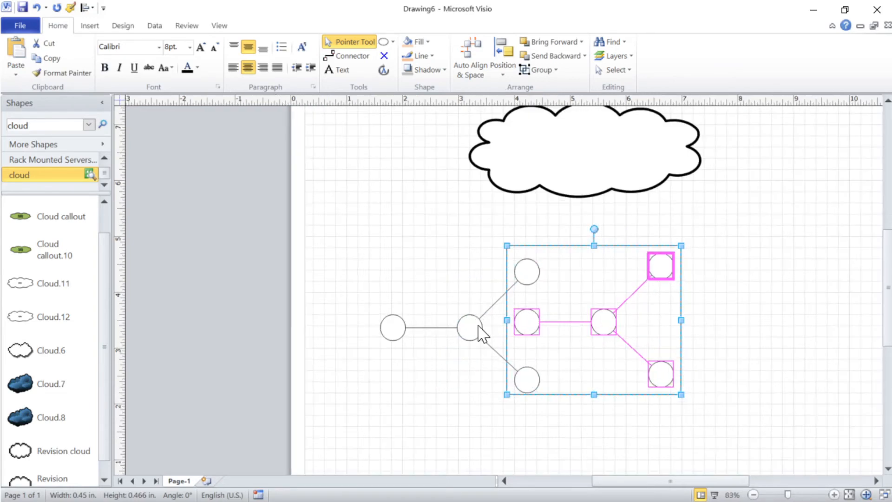
{"action": "scroll", "coordinate": [479, 332], "scroll_direction": "up", "scroll_amount": 1}
{"action": "key", "text": "Left"}
{"action": "key", "text": "Left"}
{"action": "key", "text": "Left"}
{"action": "key", "text": "Left"}
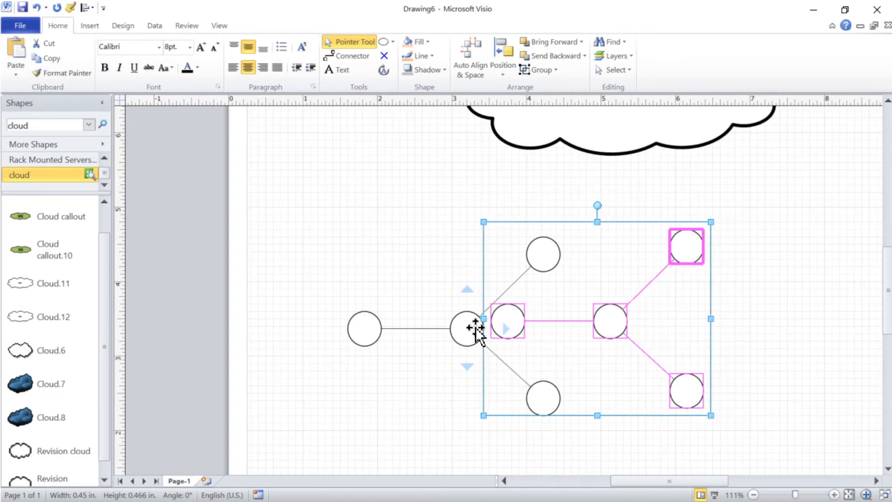
{"action": "key", "text": "Left"}
{"action": "key", "text": "Left"}
{"action": "key", "text": "Left"}
{"action": "key", "text": "Down"}
{"action": "key", "text": "Down"}
{"action": "key", "text": "Down"}
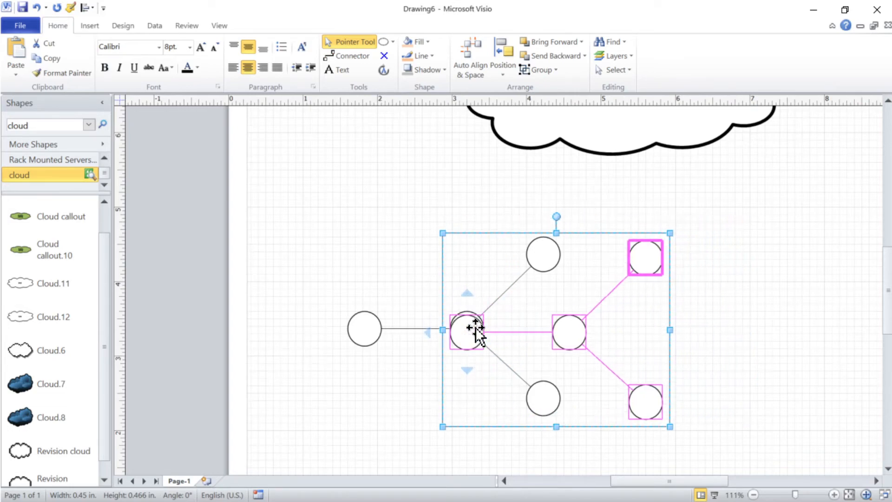
{"action": "key", "text": "Up"}
{"action": "key", "text": "Up"}
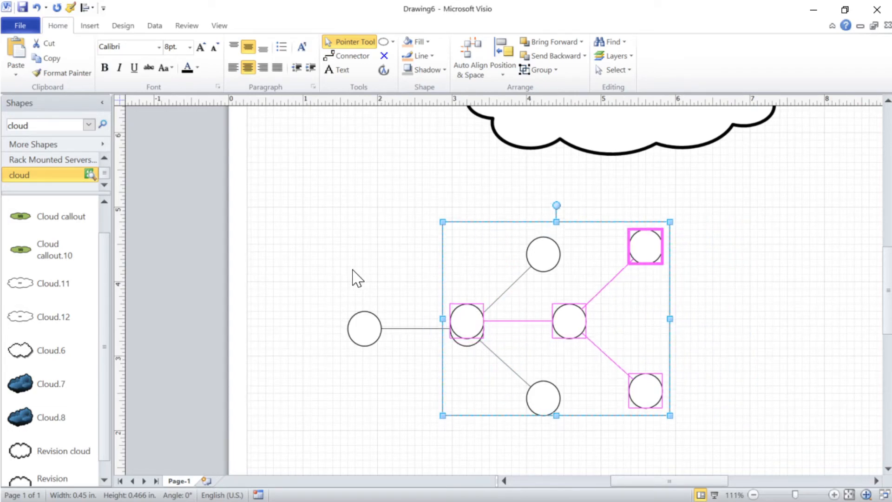
{"action": "key", "text": "Up"}
{"action": "key", "text": "Down"}
{"action": "key", "text": "Down"}
{"action": "key", "text": "Down"}
{"action": "key", "text": "Down"}
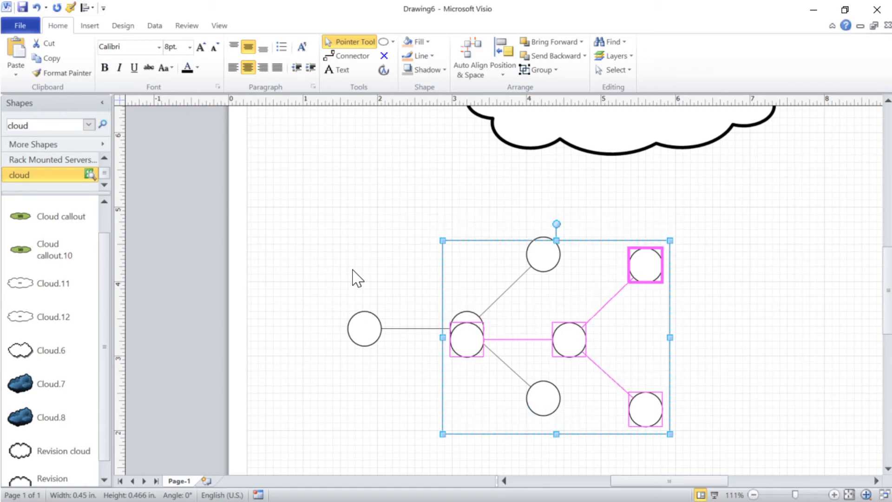
{"action": "key", "text": "Up"}
{"action": "key", "text": "Up"}
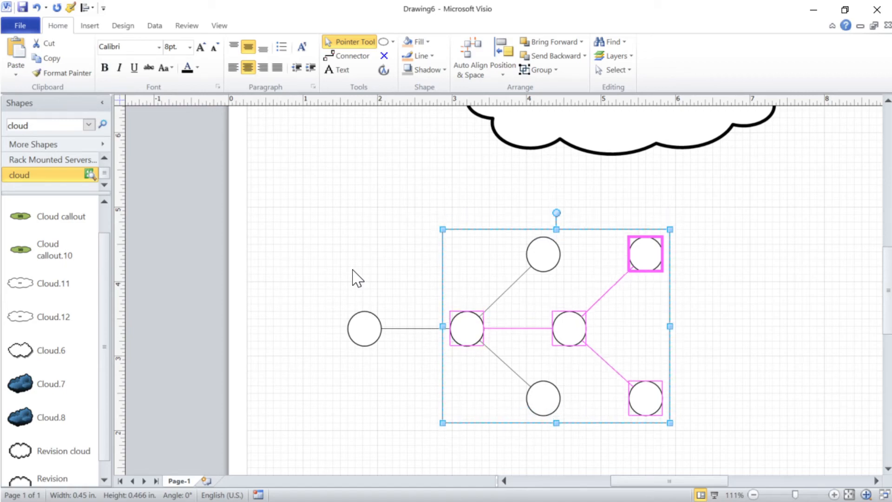
Shift the pasted network horizontally to the right until it is clear of the original network.
{"action": "key", "text": "Right"}
{"action": "key", "text": "Right"}
{"action": "key", "text": "Right"}
{"action": "key", "text": "Right"}
{"action": "key", "text": "Right"}
{"action": "key", "text": "Right"}
{"action": "key", "text": "Right"}
{"action": "key", "text": "Right"}
{"action": "key", "text": "Right"}
{"action": "key", "text": "Right"}
{"action": "key", "text": "Right"}
{"action": "key", "text": "Right"}
{"action": "key", "text": "Right"}
{"action": "key", "text": "Right"}
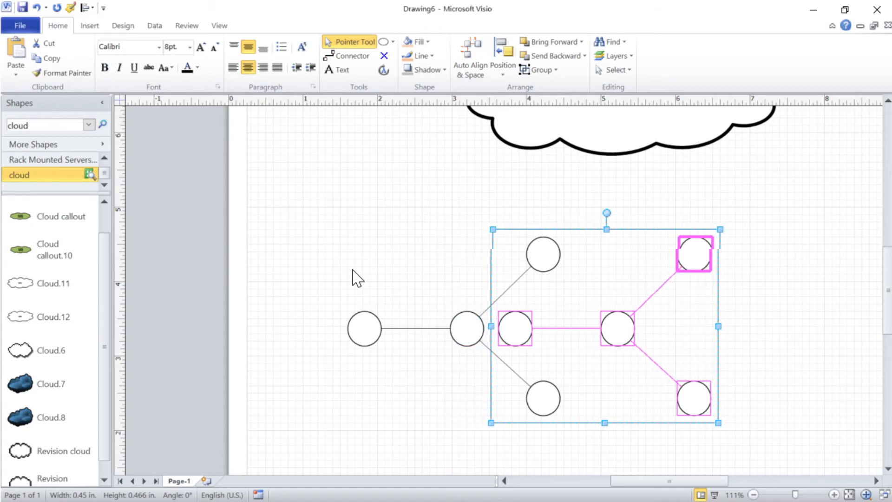
{"action": "key", "text": "Right"}
{"action": "key", "text": "Right"}
{"action": "key", "text": "Right"}
{"action": "key", "text": "Right"}
{"action": "key", "text": "Right"}
{"action": "key", "text": "Right"}
{"action": "key", "text": "Right"}
{"action": "key", "text": "Right"}
{"action": "key", "text": "Right"}
{"action": "key", "text": "Right"}
{"action": "key", "text": "Right"}
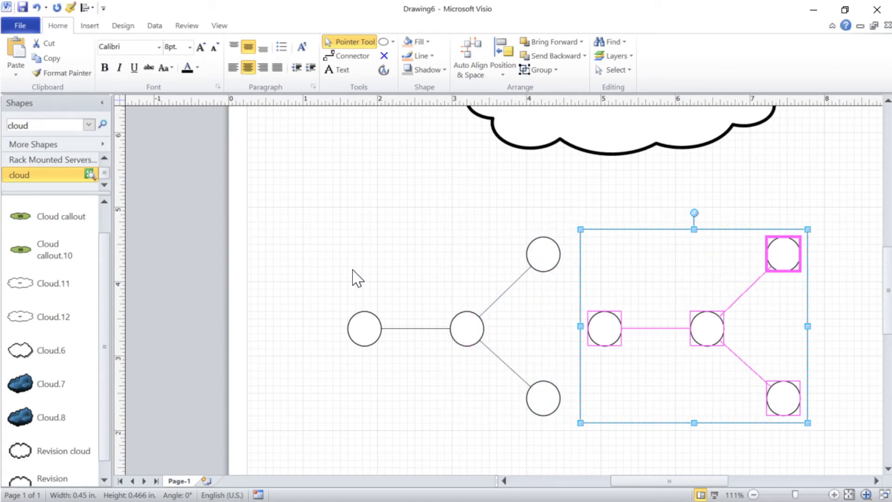
Group the pasted network's circles and connectors, and flip the group horizontally.
{"action": "key", "text": "ctrl+g"}
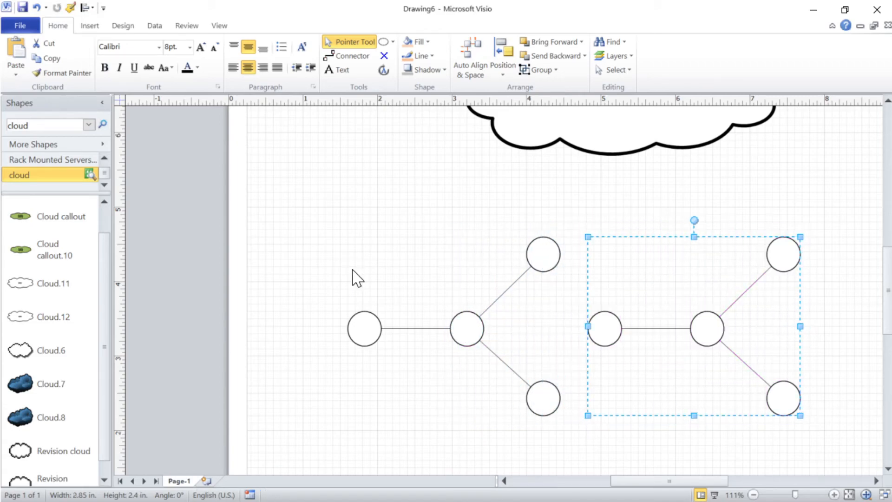
{"action": "key", "text": "ctrl+h"}
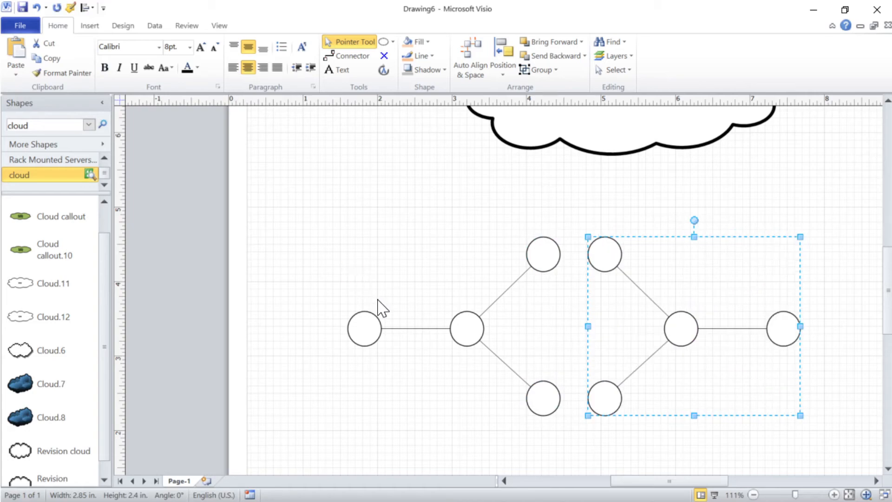
Move the flipped group left until its two left circles coincide with the original's upper and lower circles.
{"action": "key", "text": "Left"}
{"action": "key", "text": "Left"}
{"action": "key", "text": "Left"}
{"action": "key", "text": "Left"}
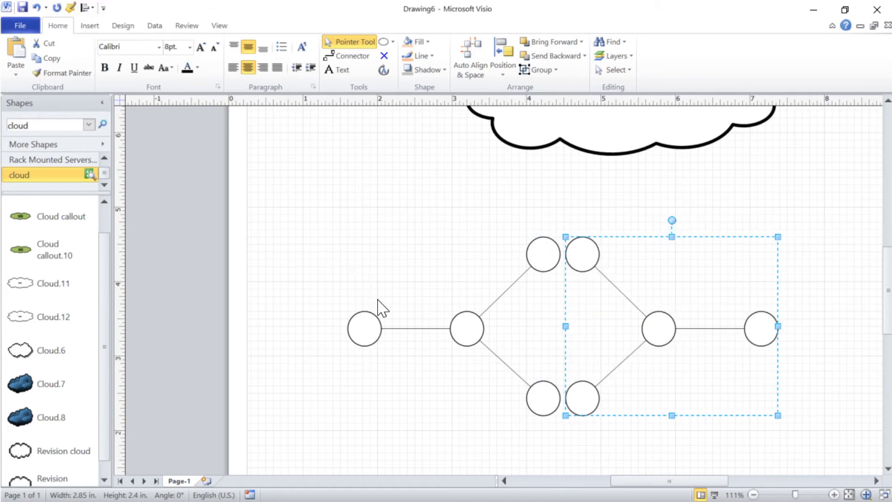
{"action": "key", "text": "Left"}
{"action": "key", "text": "Left"}
{"action": "key", "text": "Left"}
{"action": "key", "text": "Left"}
{"action": "key", "text": "Left"}
{"action": "key", "text": "Left"}
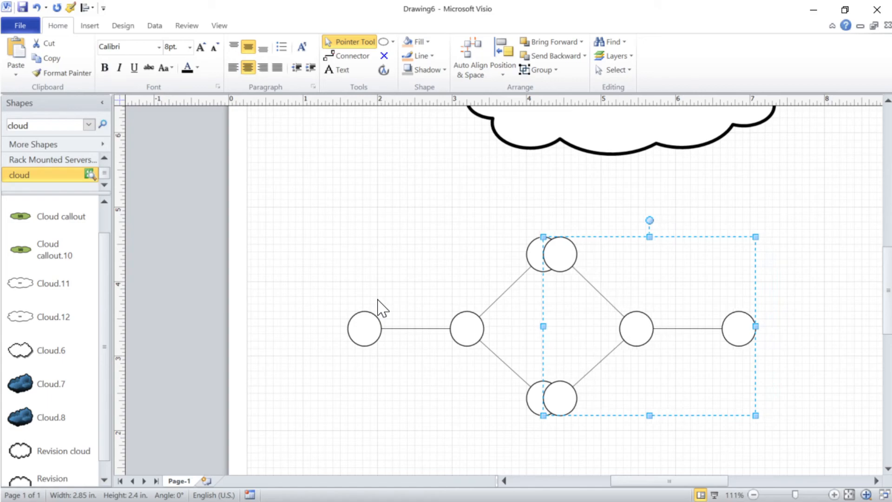
{"action": "key", "text": "Left"}
{"action": "key", "text": "Left"}
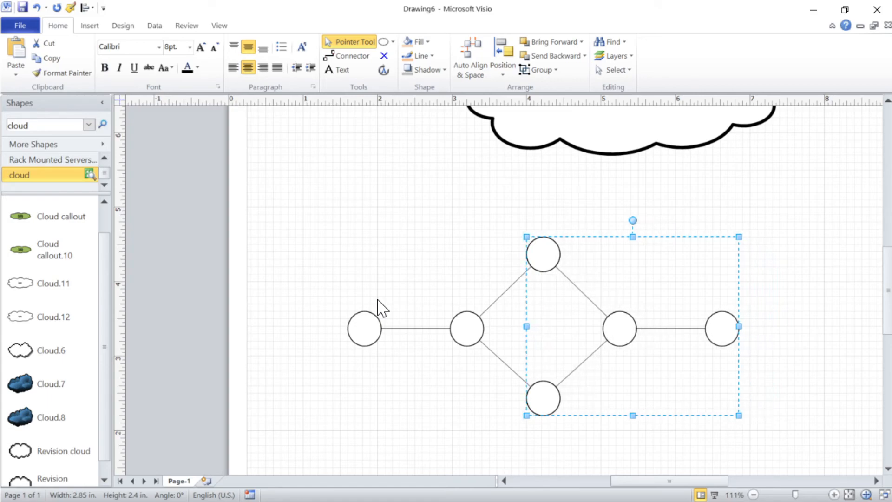
Move the flipped group horizontally to the right until a clear gap separates it from the original network.
{"action": "key", "text": "Right"}
{"action": "key", "text": "Right"}
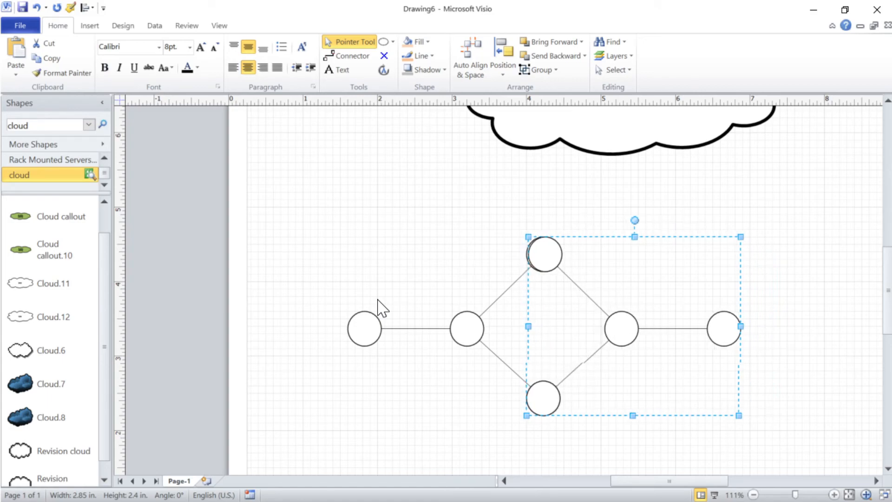
{"action": "key", "text": "Right"}
{"action": "key", "text": "Right"}
{"action": "key", "text": "Right"}
{"action": "key", "text": "Right"}
{"action": "key", "text": "Right"}
{"action": "key", "text": "Right"}
{"action": "key", "text": "Right"}
{"action": "key", "text": "Right"}
{"action": "key", "text": "Right"}
{"action": "key", "text": "Right"}
{"action": "key", "text": "Right"}
{"action": "key", "text": "Right"}
{"action": "key", "text": "Right"}
{"action": "key", "text": "Right"}
{"action": "key", "text": "Right"}
{"action": "key", "text": "Right"}
{"action": "key", "text": "Right"}
{"action": "key", "text": "Right"}
{"action": "key", "text": "Right"}
{"action": "key", "text": "Right"}
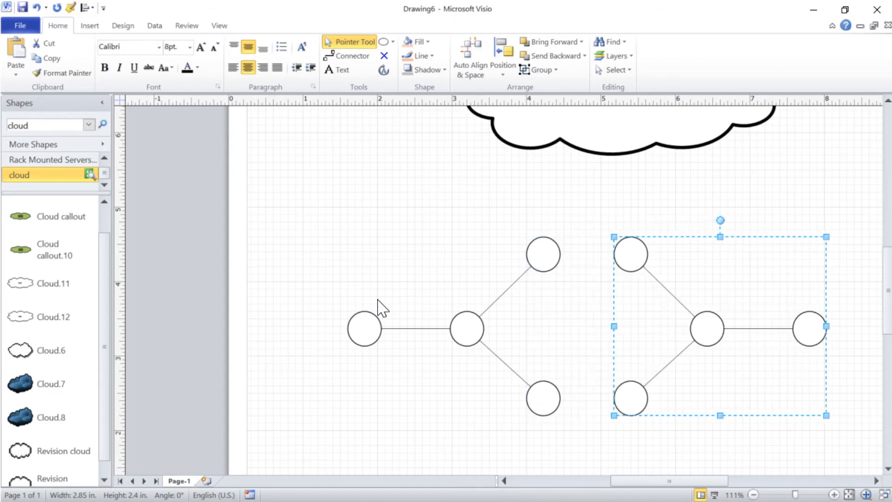
{"action": "key", "text": "Right"}
Ungroup the flipped network into its separate circles and connectors.
{"action": "right_click", "coordinate": [255, 248], "text": "ctrl+shift"}
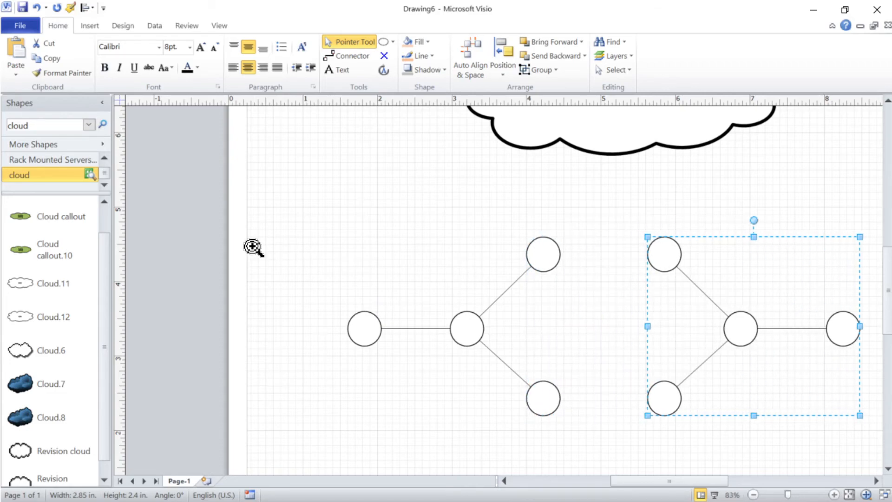
{"action": "right_click", "coordinate": [271, 249], "text": "ctrl+shift"}
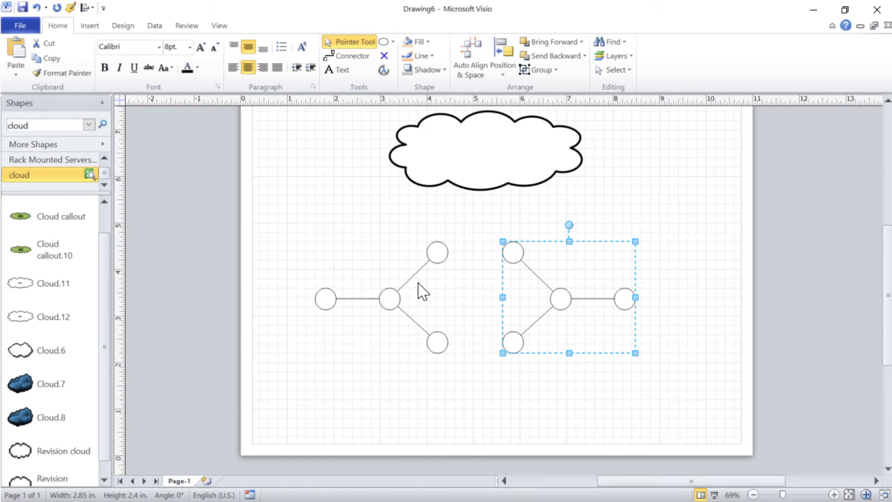
{"action": "key", "text": "ctrl+shift+u"}
Duplicate the connector between the original network's central and upper circles, and attach one end of the copy to the upper circle.
{"action": "left_click", "coordinate": [397, 279]}
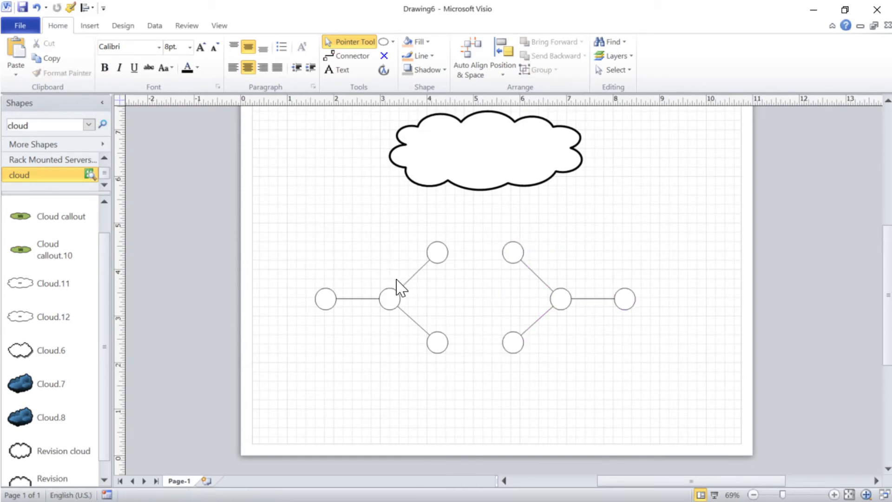
{"action": "left_click", "coordinate": [407, 282]}
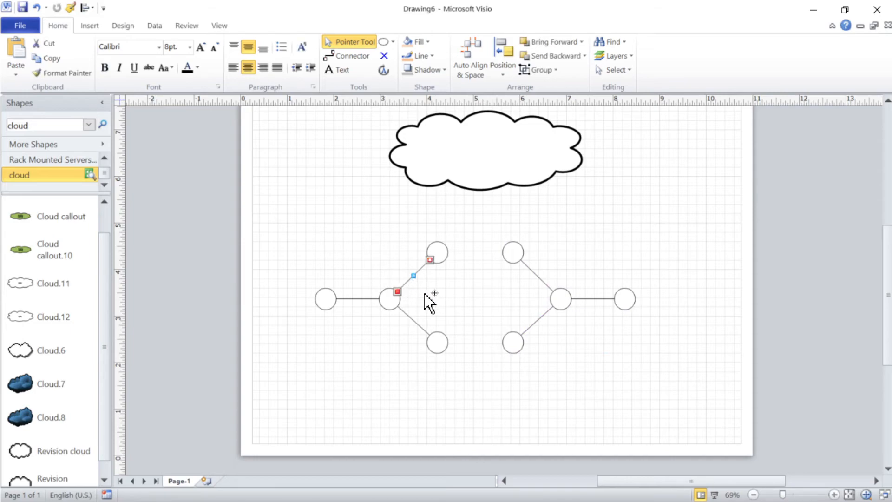
{"action": "left_click_drag", "start_coordinate": [425, 294], "coordinate": [438, 252], "text": "ctrl"}
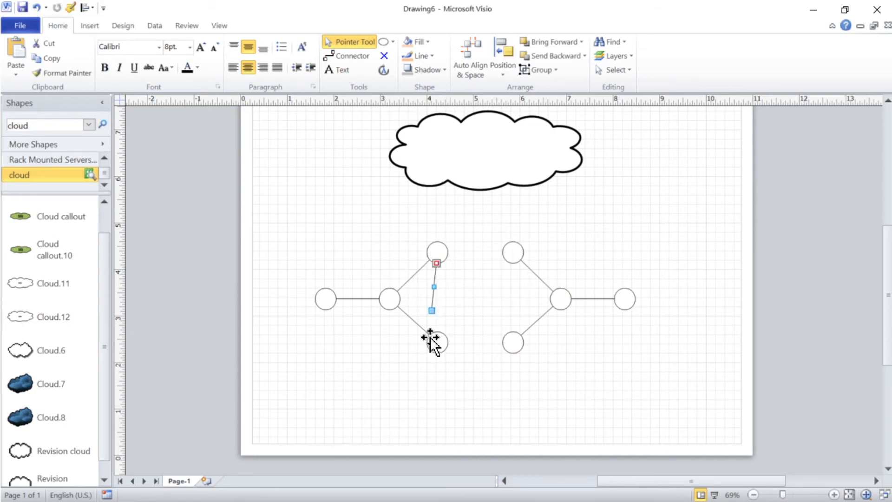